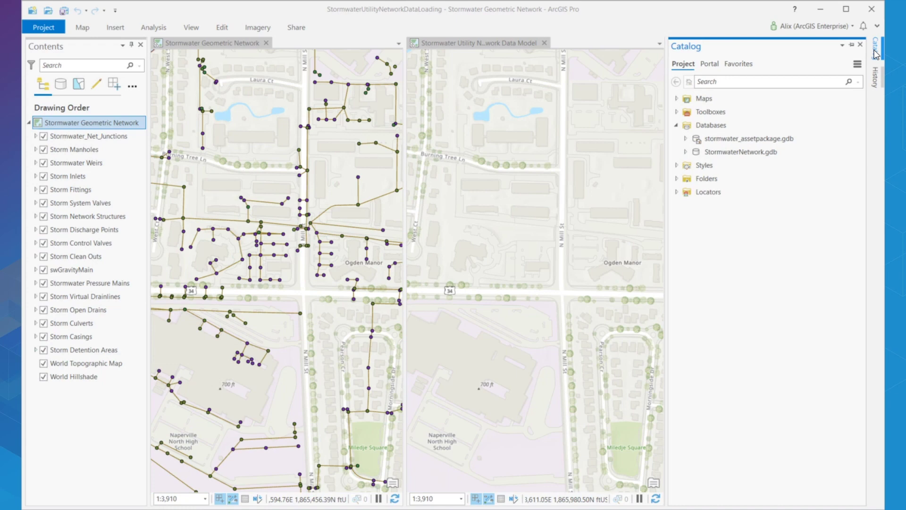
Start the Create Data Loading Workspace tool on the utility network data model map.
mouse_move(799, 160)
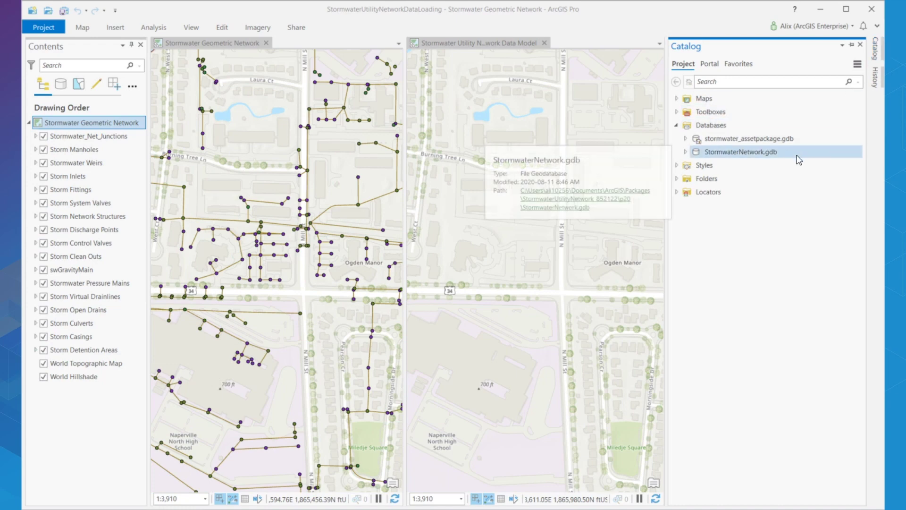
mouse_move(810, 140)
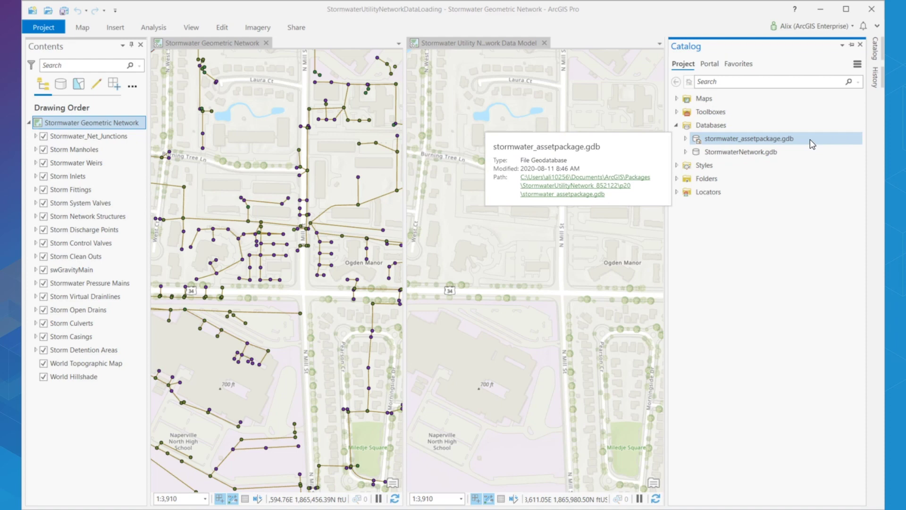
left_click(515, 46)
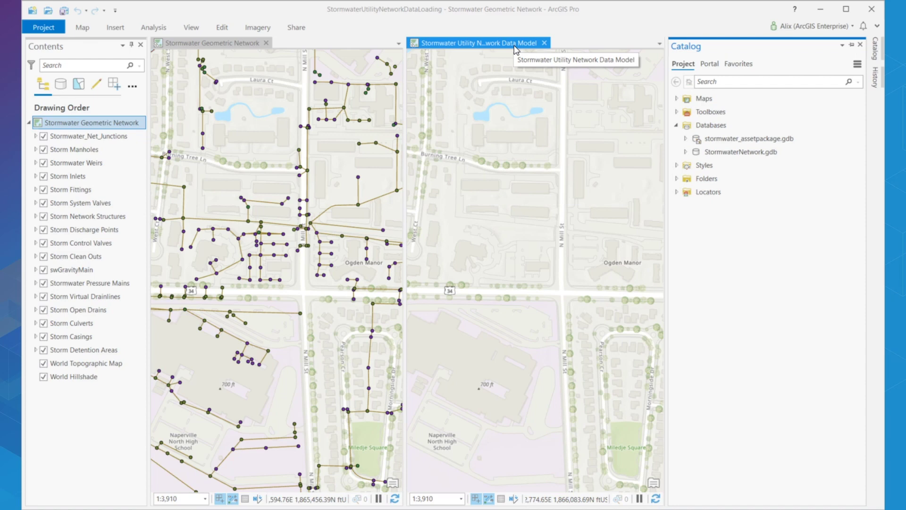
left_click(878, 47)
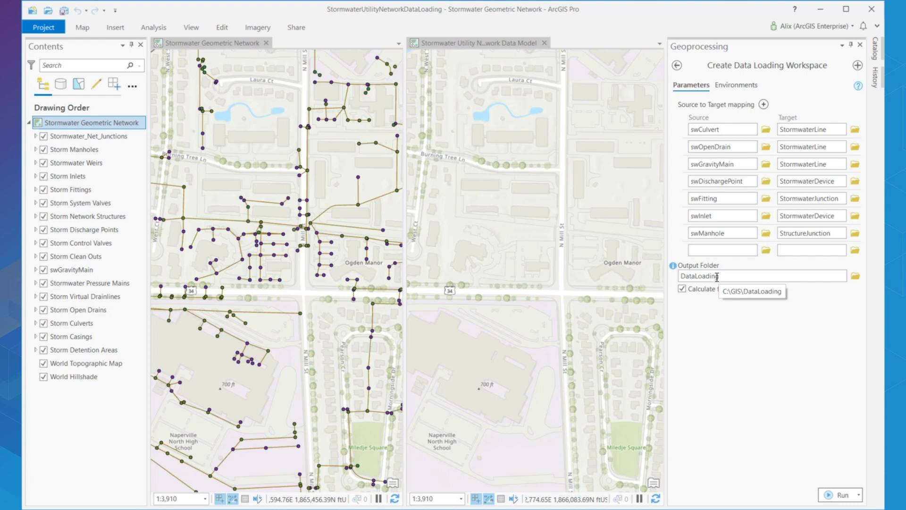
mouse_move(673, 289)
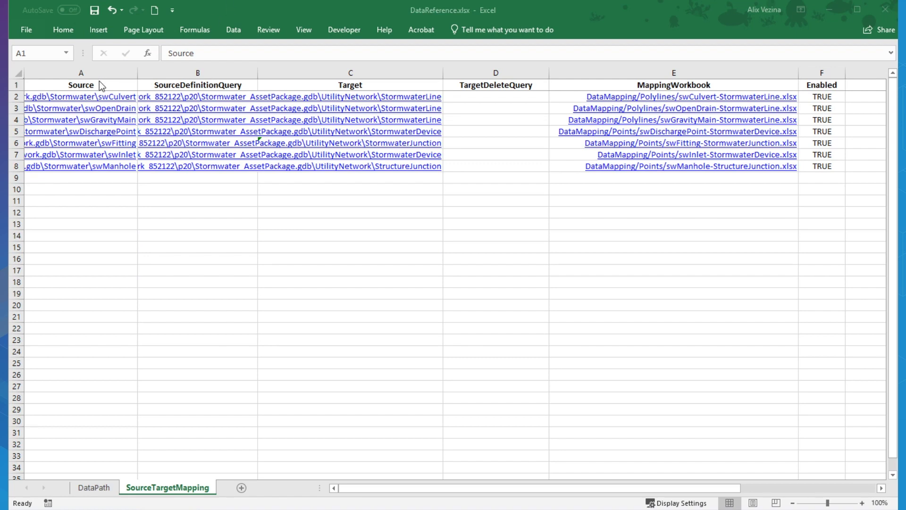
Review the Target, MappingWorkbook, SourceDefinitionQuery and TargetDeleteQuery columns, then pick out the swInlet row.
left_click(90, 86)
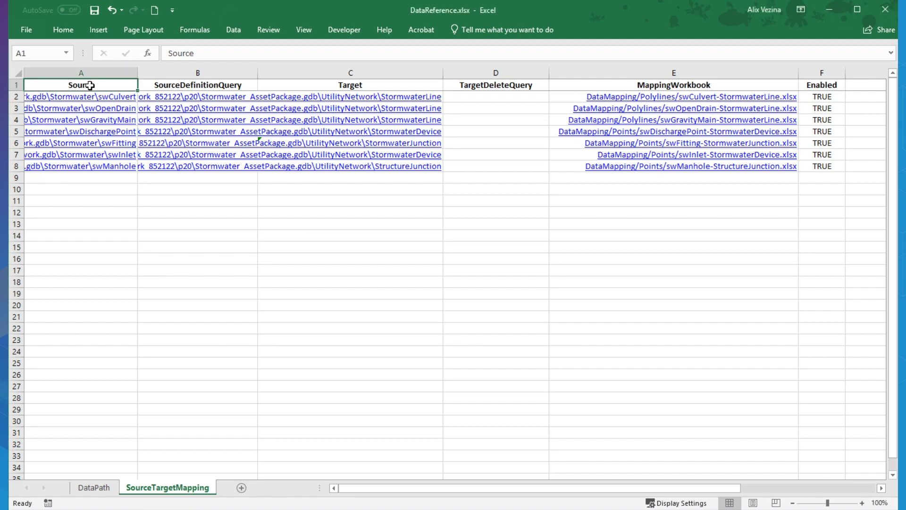
left_click(343, 85)
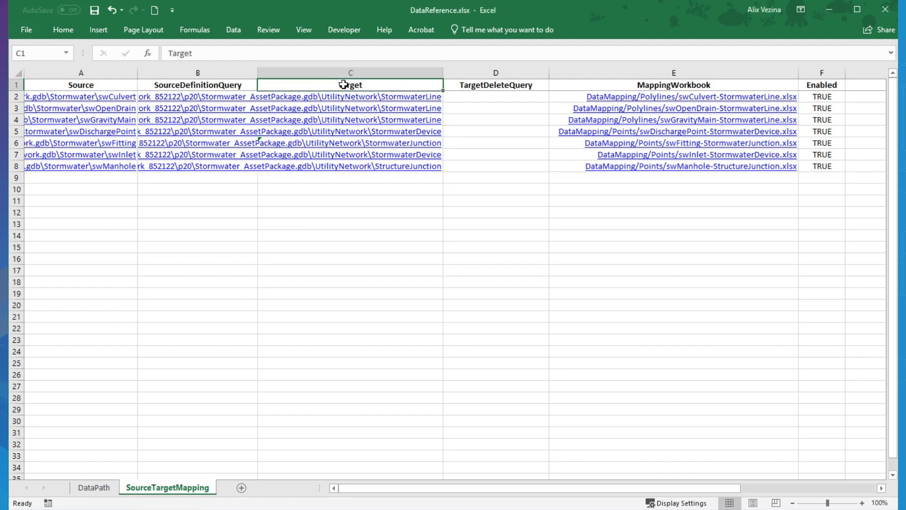
left_click(606, 84)
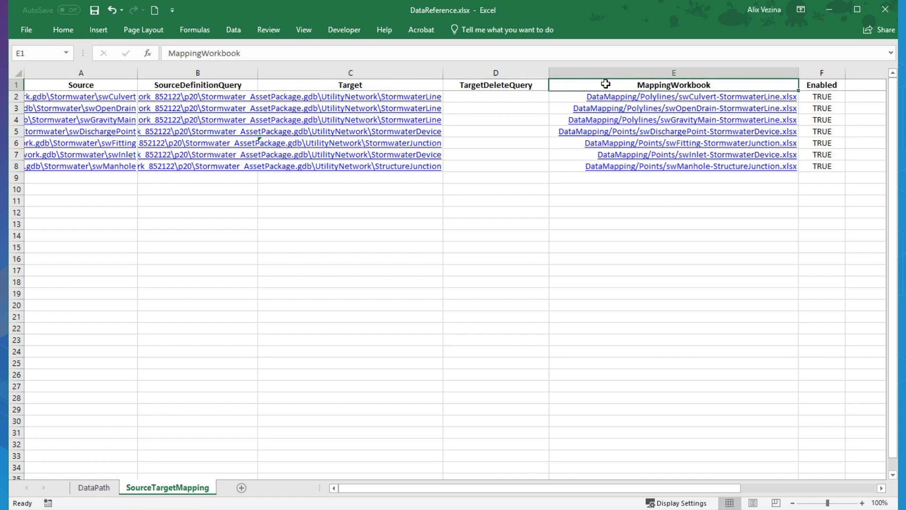
left_click(237, 87)
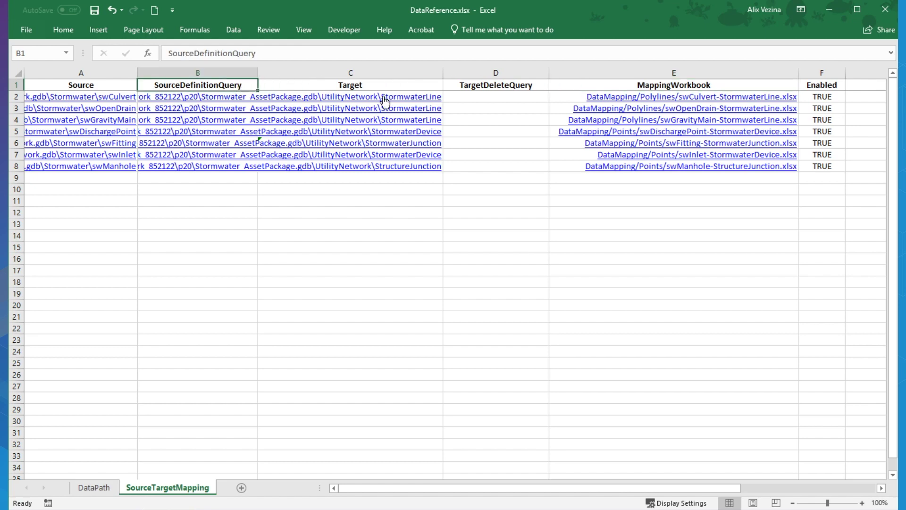
left_click(475, 85)
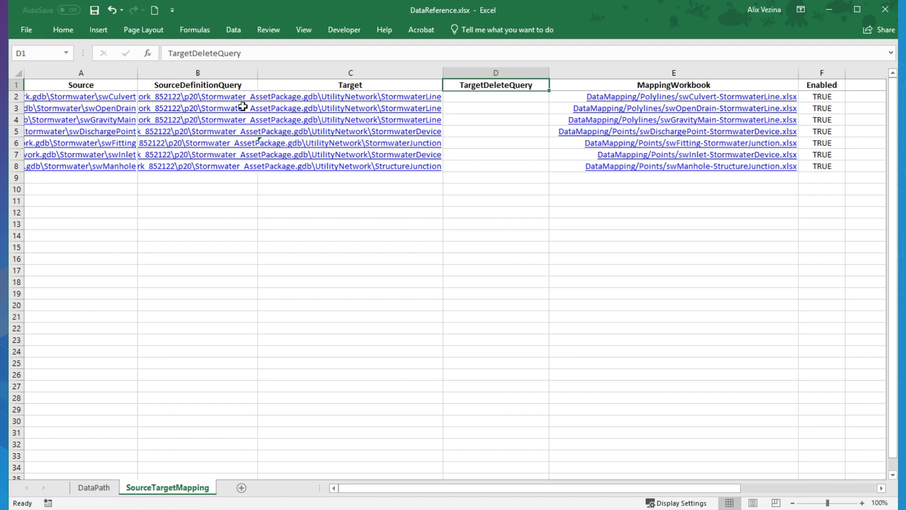
left_click(13, 154)
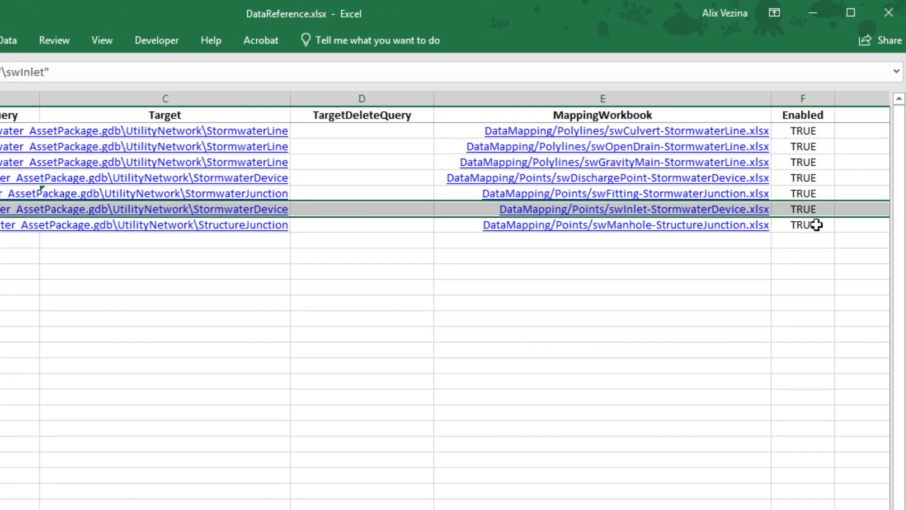
Set Enabled to FALSE for the swCulvert, swOpenDrain and swGravityMain mappings.
left_click(810, 131)
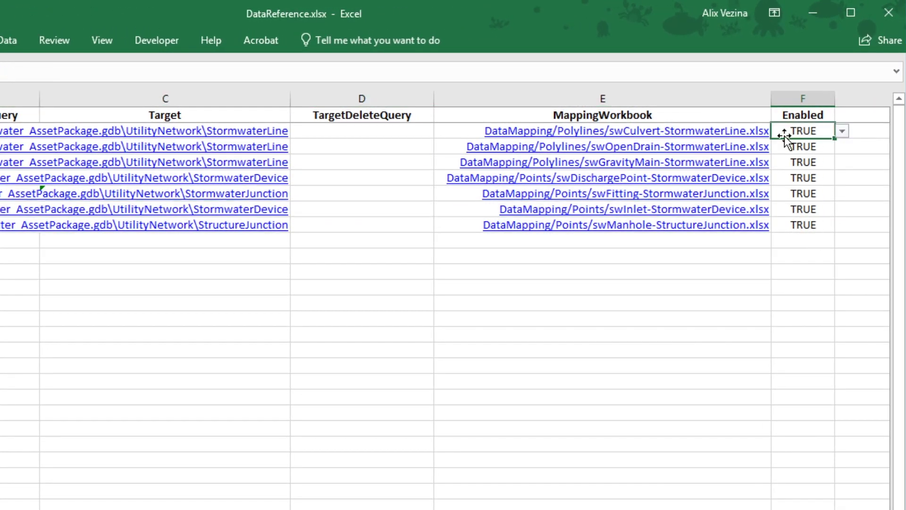
left_click(840, 132)
left_click(824, 156)
left_click(825, 148)
left_click(842, 147)
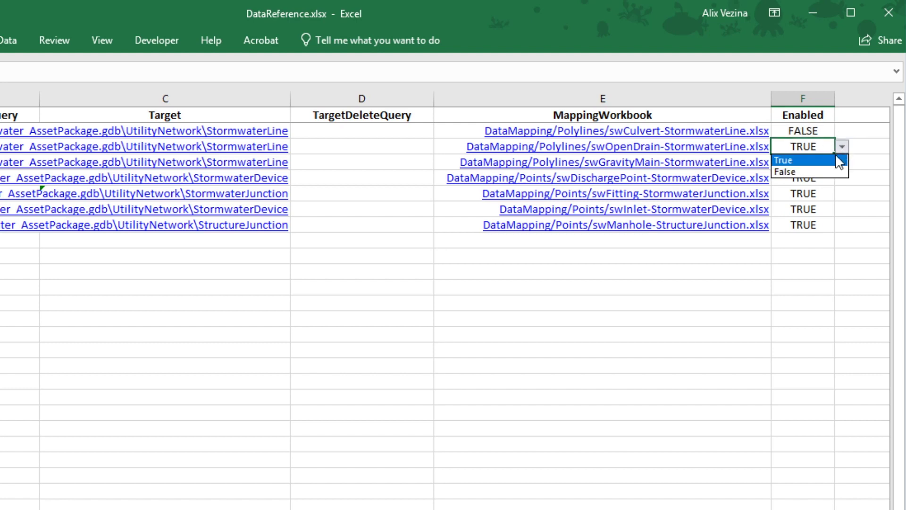
left_click(825, 170)
left_click(829, 164)
left_click(843, 162)
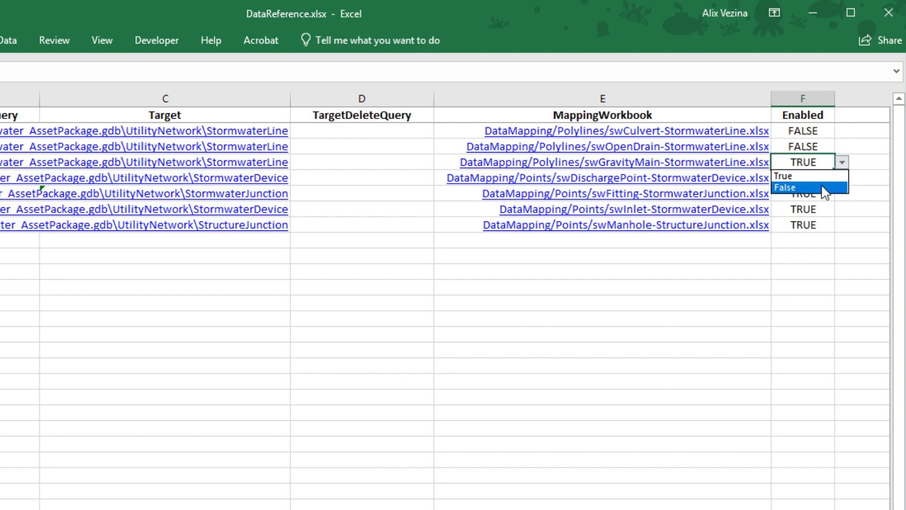
left_click(824, 187)
Set Enabled to FALSE for the swDischargePoint, swFitting and swManhole mappings.
left_click(821, 178)
left_click(843, 179)
left_click(824, 202)
left_click(821, 193)
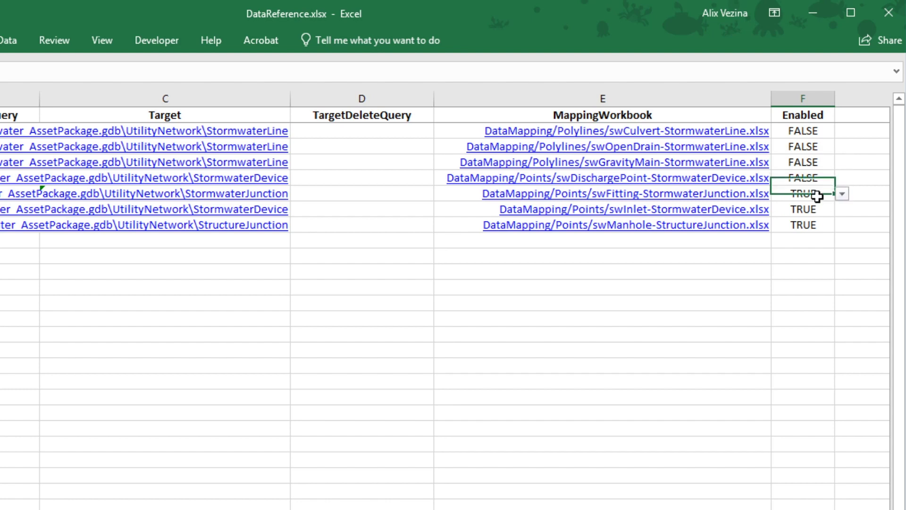
left_click(843, 194)
left_click(826, 216)
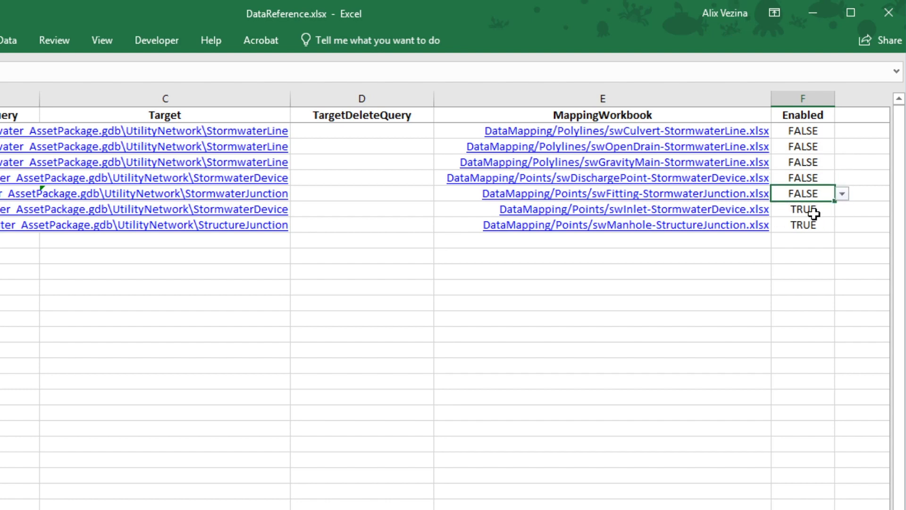
left_click(824, 226)
left_click(843, 226)
left_click(824, 250)
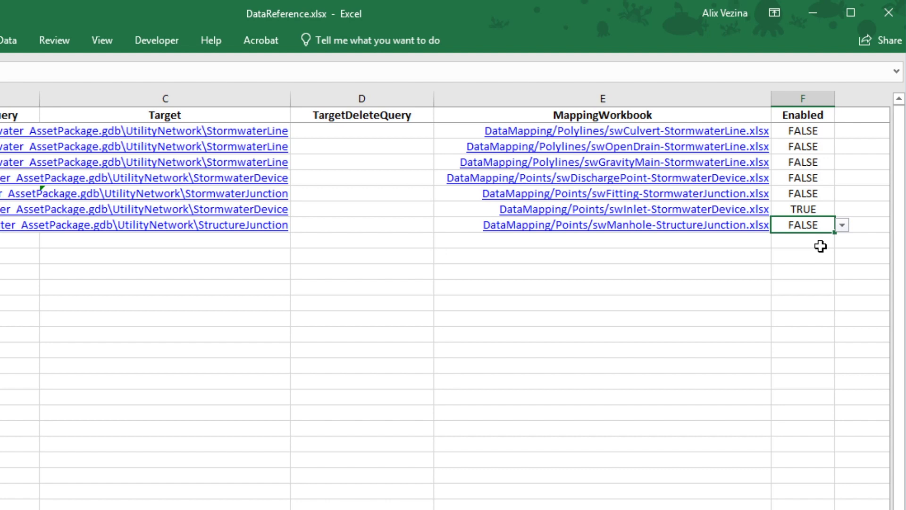
left_click(390, 208)
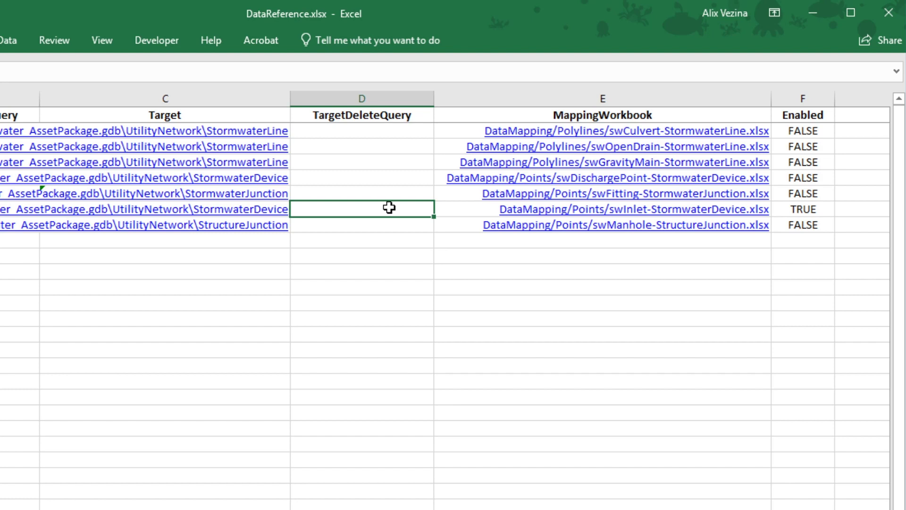
Enter 1=1 as the swInlet row's TargetDeleteQuery.
type("1=1")
key("Return")
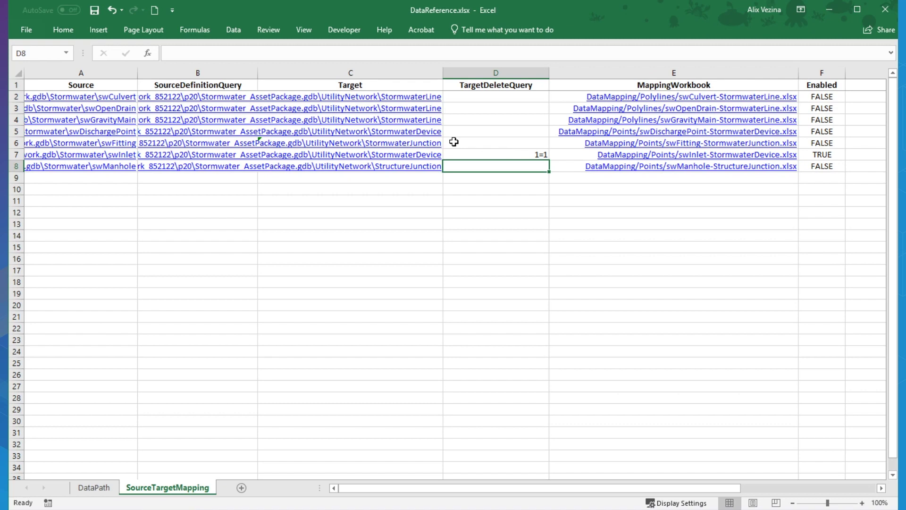
Widen the SourceDefinitionQuery column and AutoFit the Target column to show full paths.
left_click(222, 74)
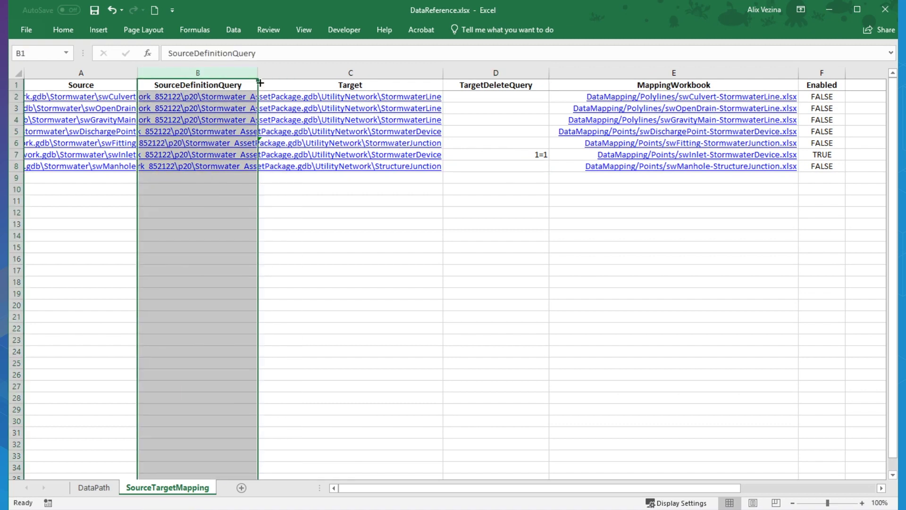
left_click_drag(258, 74, 406, 74)
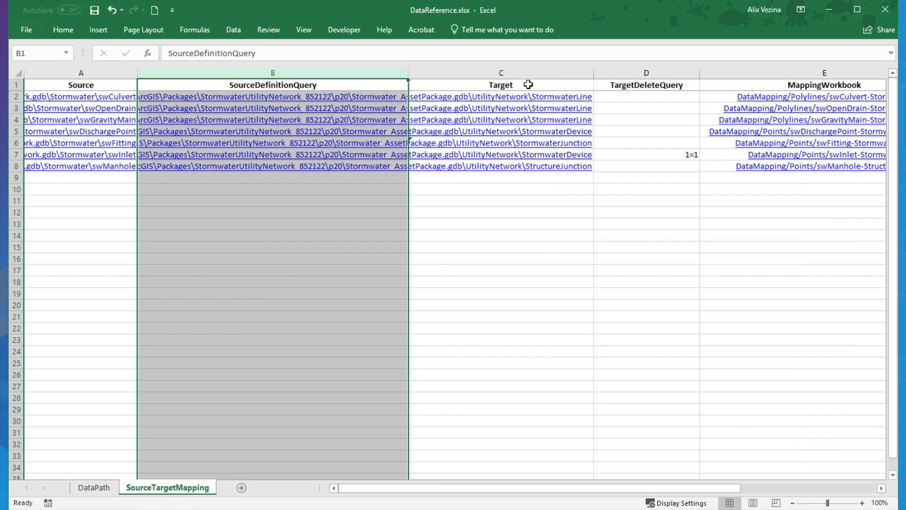
double_click(594, 73)
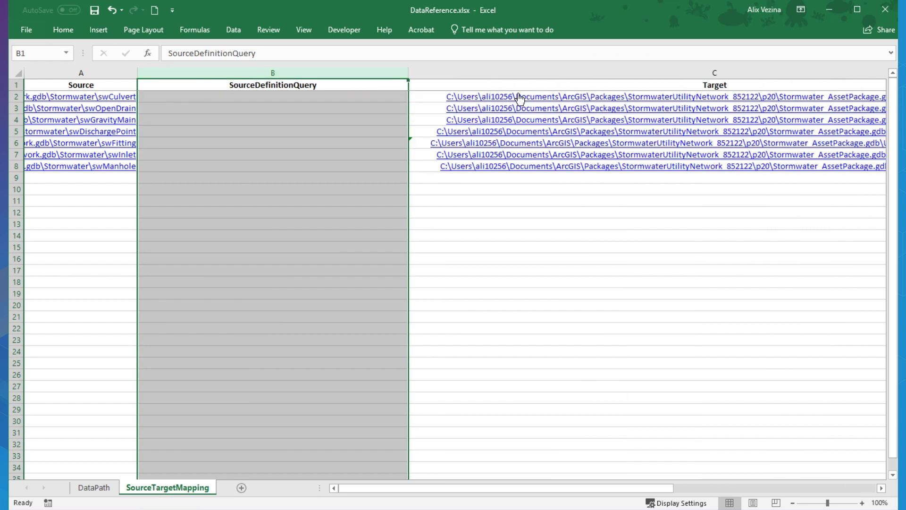
left_click(376, 224)
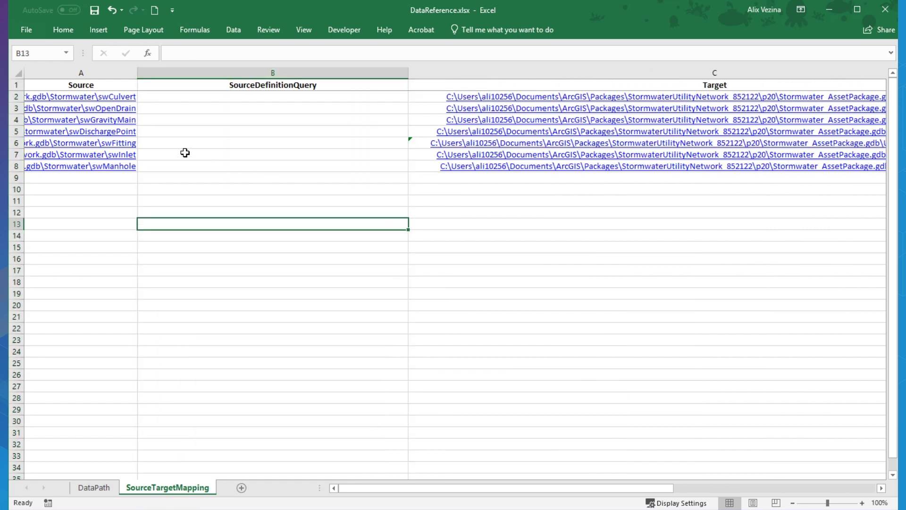
left_click(15, 154)
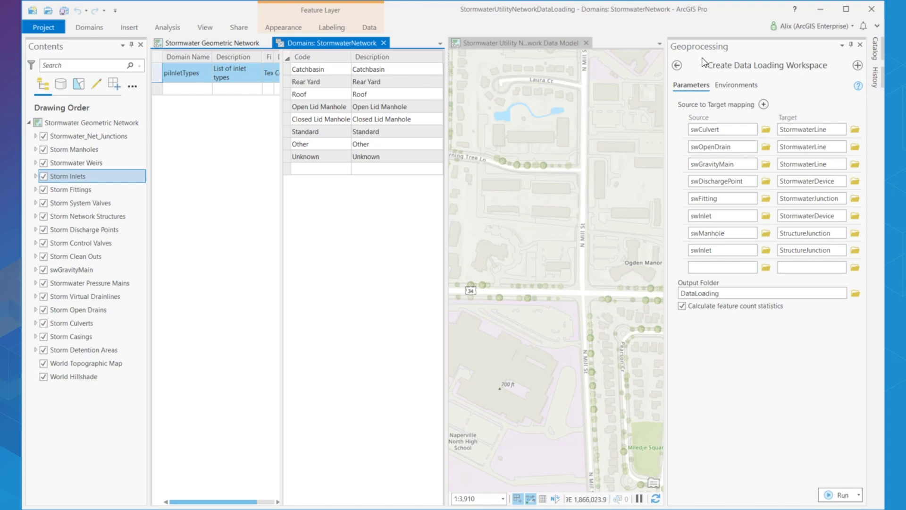
Change the Create Data Loading Workspace output folder to DataLoadingSW2.
left_click(738, 251)
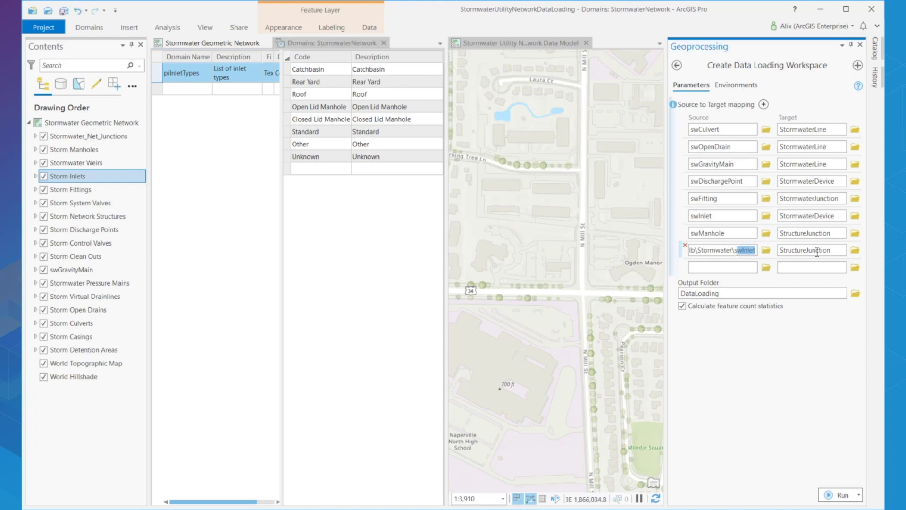
left_click_drag(824, 250, 836, 250)
left_click(837, 346)
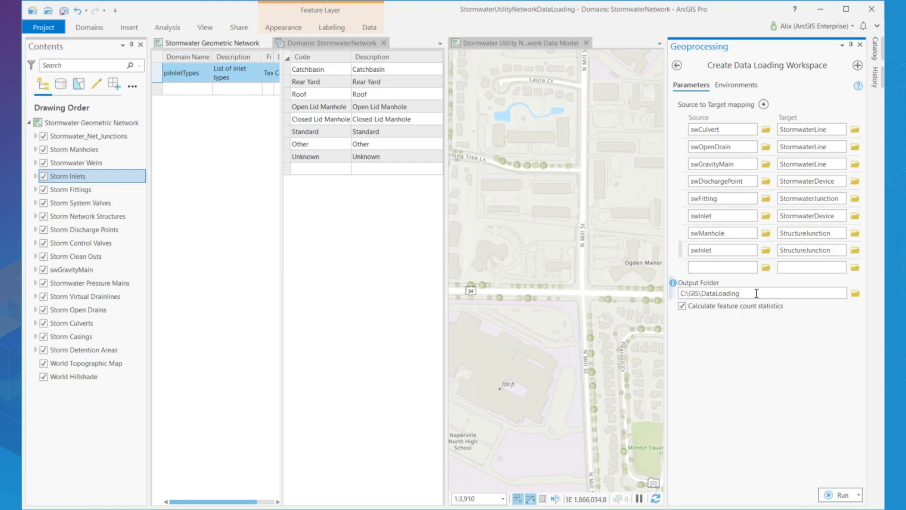
type("SW2")
left_click(769, 370)
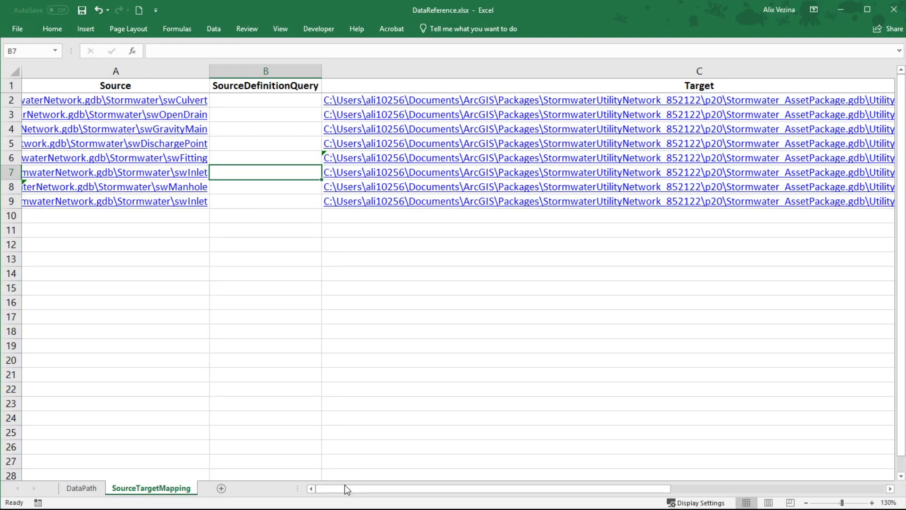
Paste the INLETTYPE NOT IN definition query into B7 and autofit column B.
mouse_move(345, 489)
left_mouse_down()
mouse_move(560, 488)
mouse_move(337, 492)
left_mouse_up()
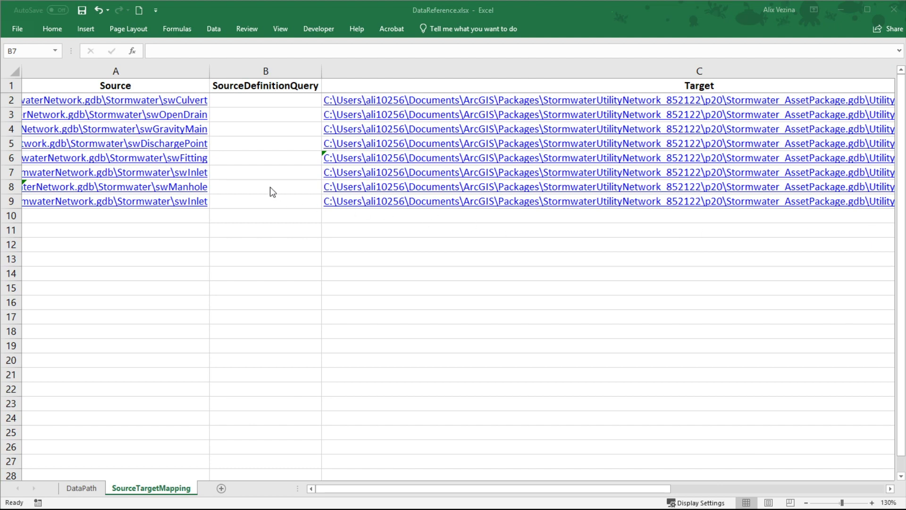
double_click(251, 173)
type("INLETTYPE NOT IN ('Catchbasin', 'Open Lid Manhole', 'Closed Lid Manhole')")
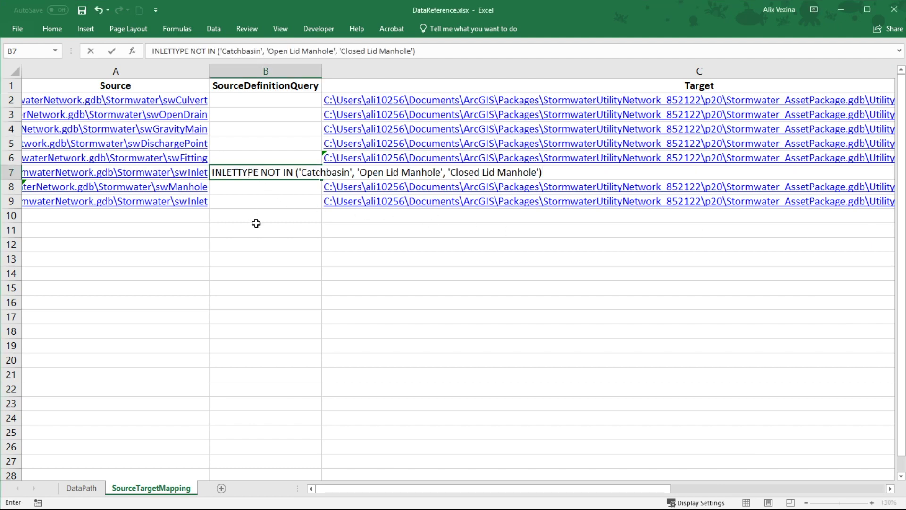
left_click(255, 229)
double_click(322, 76)
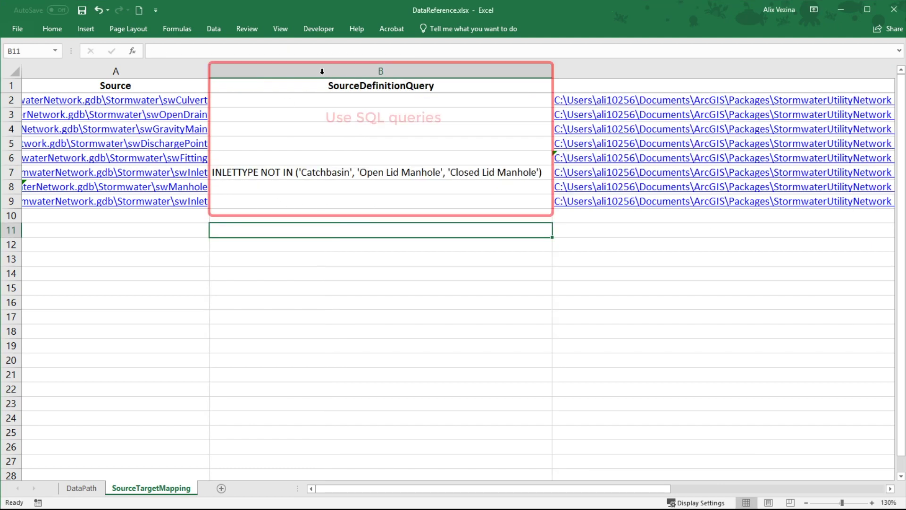
Paste the INLETTYPE IN query into B9, then open swInlet-StructureJunction.xlsx.
key("alt+Tab")
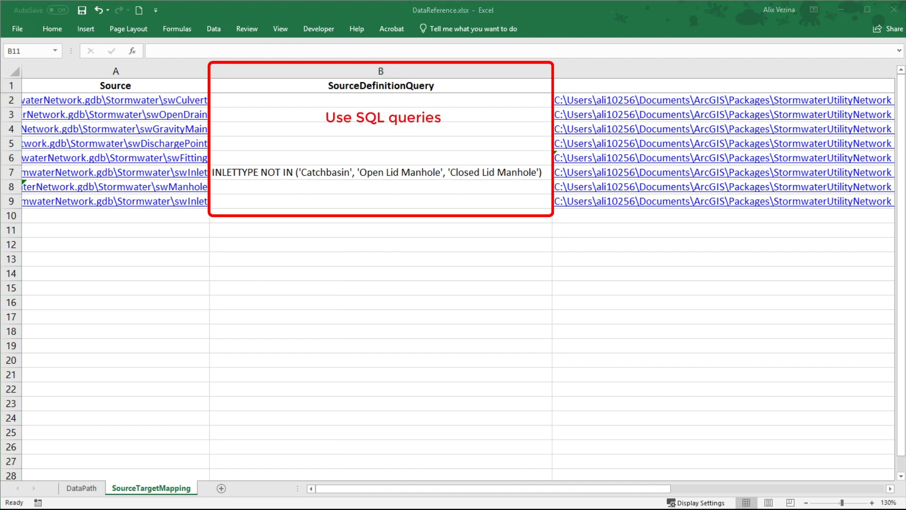
left_click(407, 202)
left_click(406, 201)
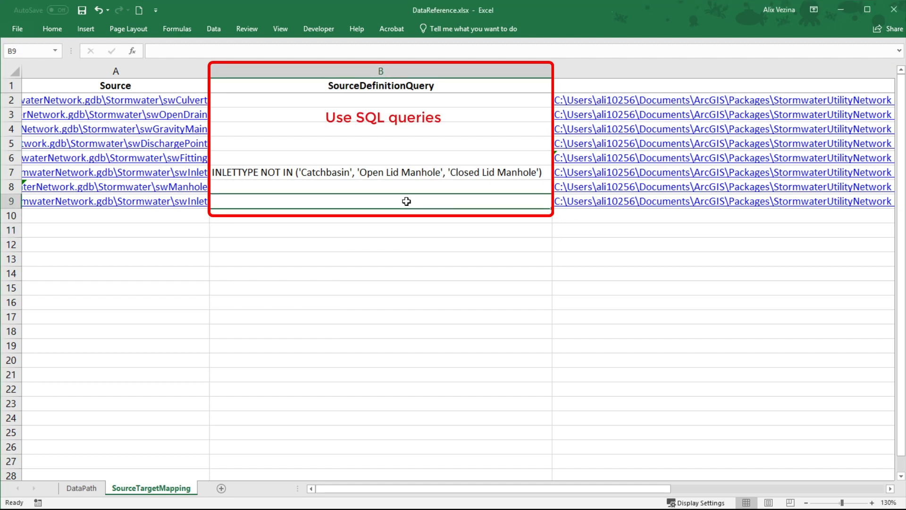
type("INLETTYPE IN ('Catchbasin', 'Open Lid Manhole', 'Closed Lid Manhole')")
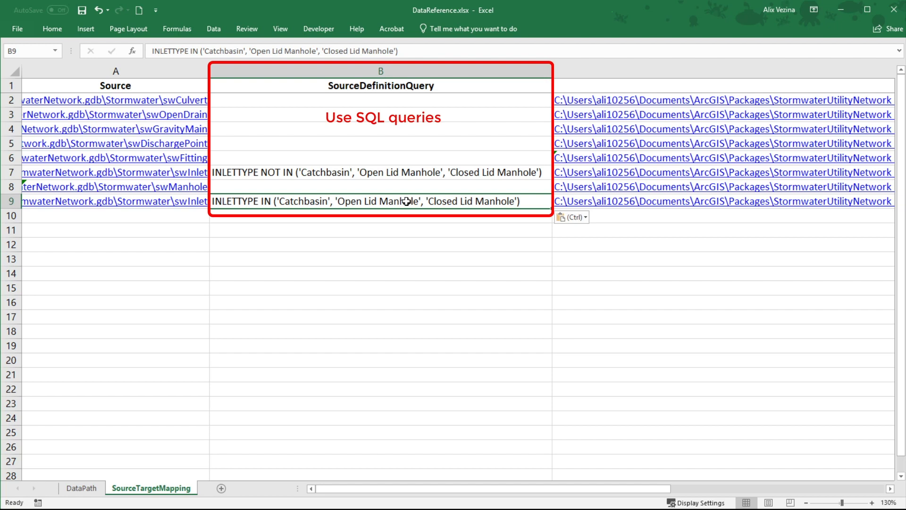
left_click(403, 228)
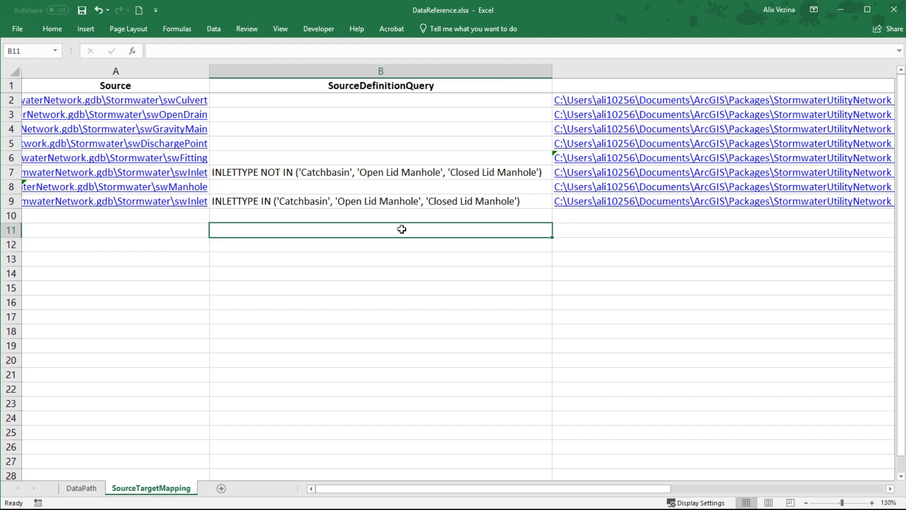
left_click(399, 200)
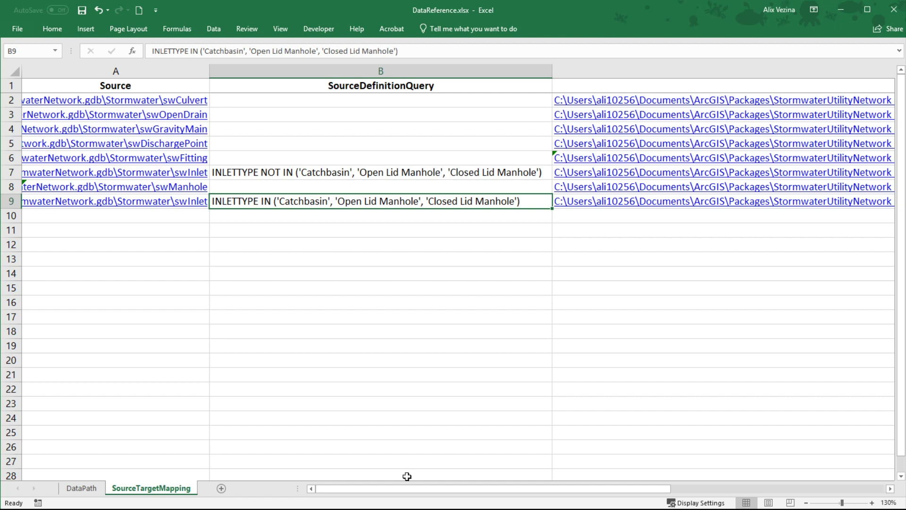
left_click_drag(373, 488, 645, 476)
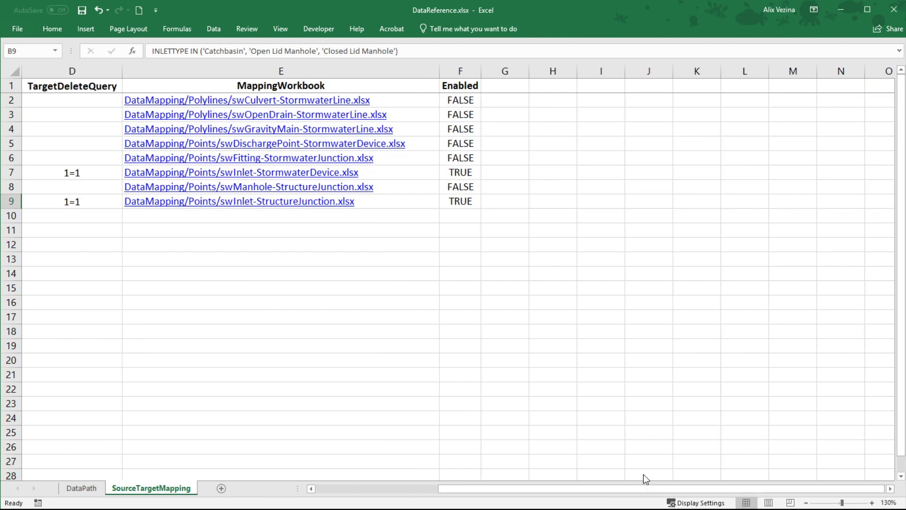
left_click(293, 204)
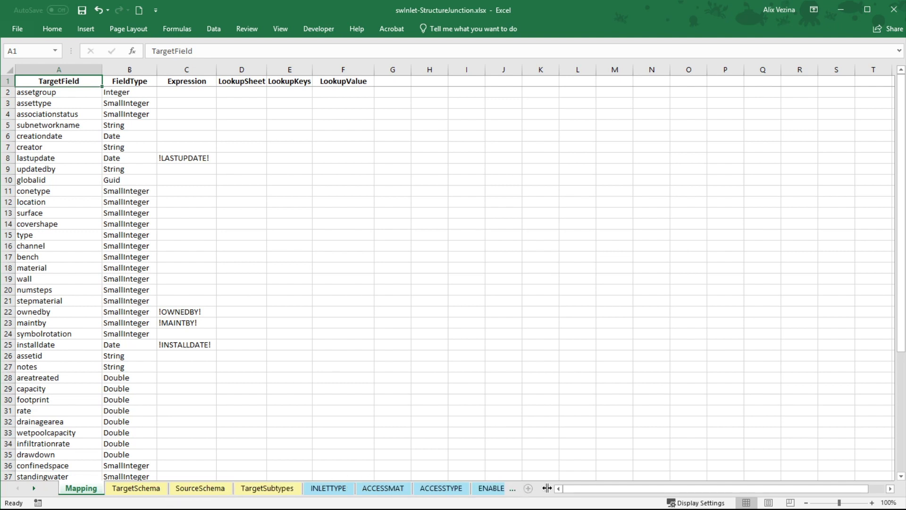
left_click_drag(547, 488, 804, 487)
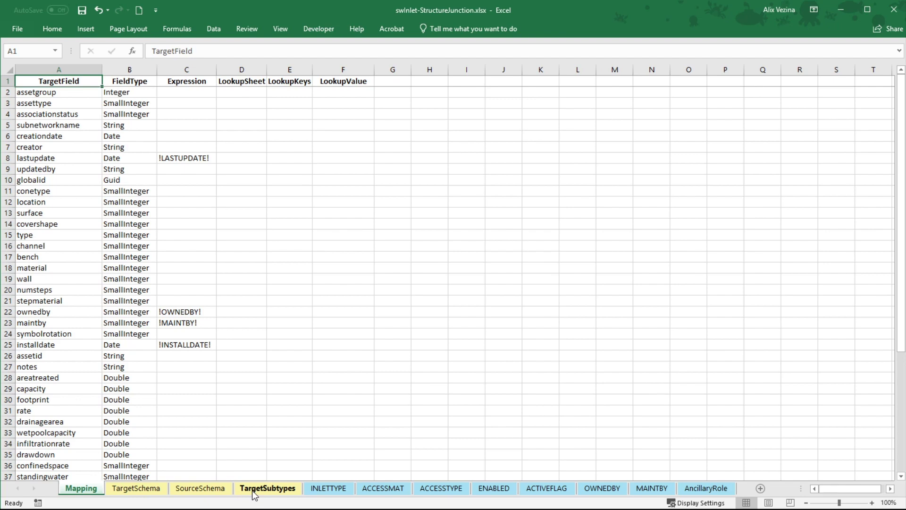
left_click(150, 491)
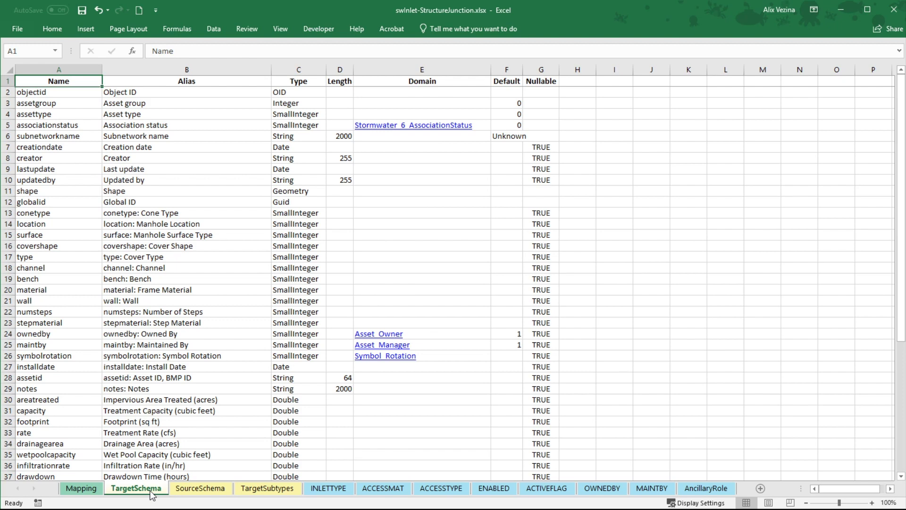
left_click(184, 491)
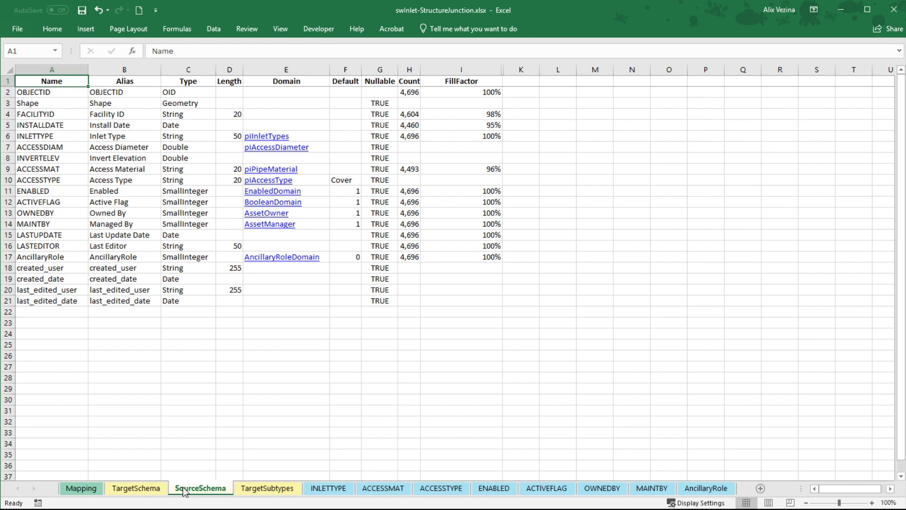
left_click(249, 490)
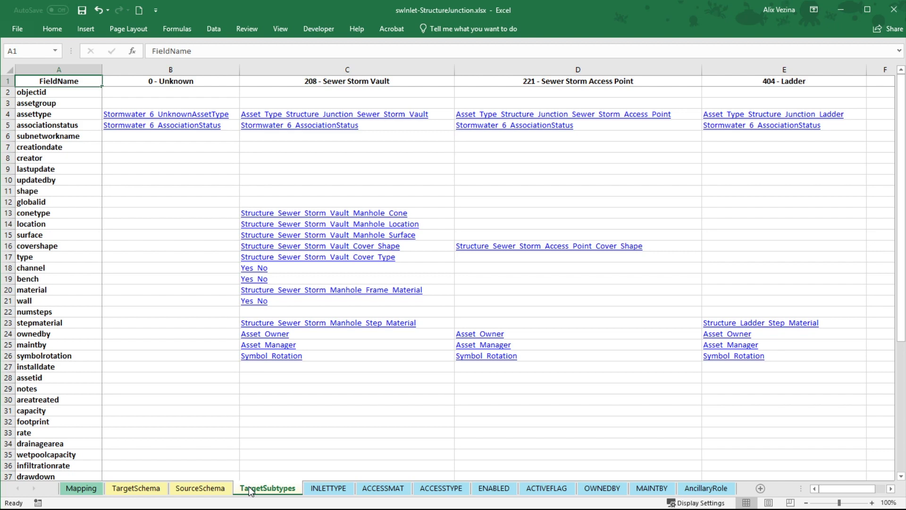
left_click(208, 490)
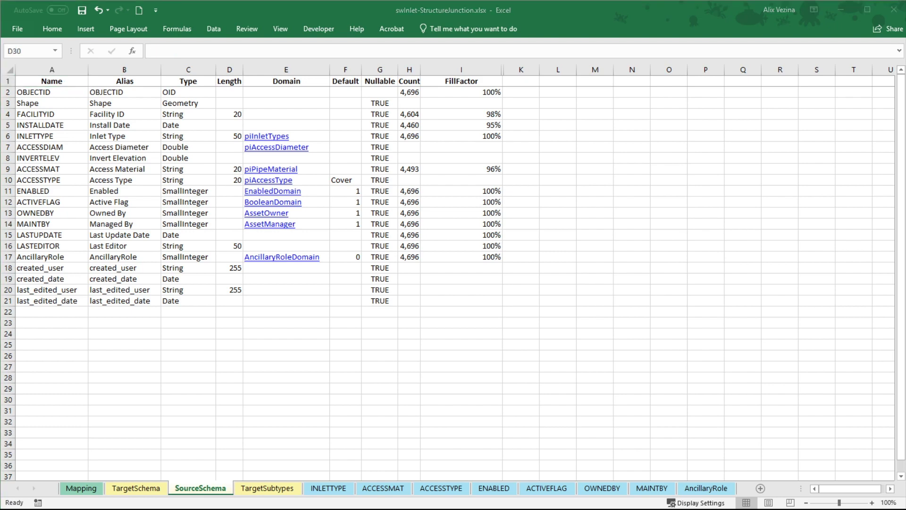
left_click(336, 491)
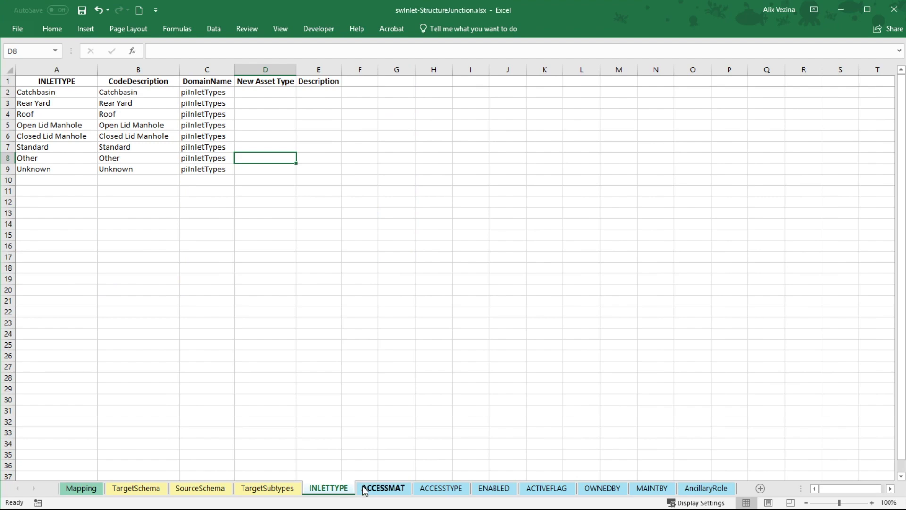
left_click(378, 488)
left_click(443, 487)
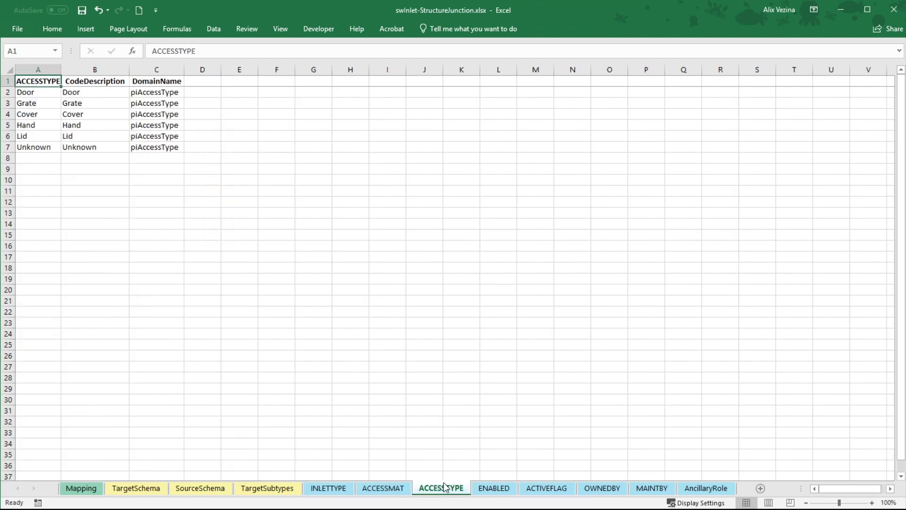
left_click(78, 491)
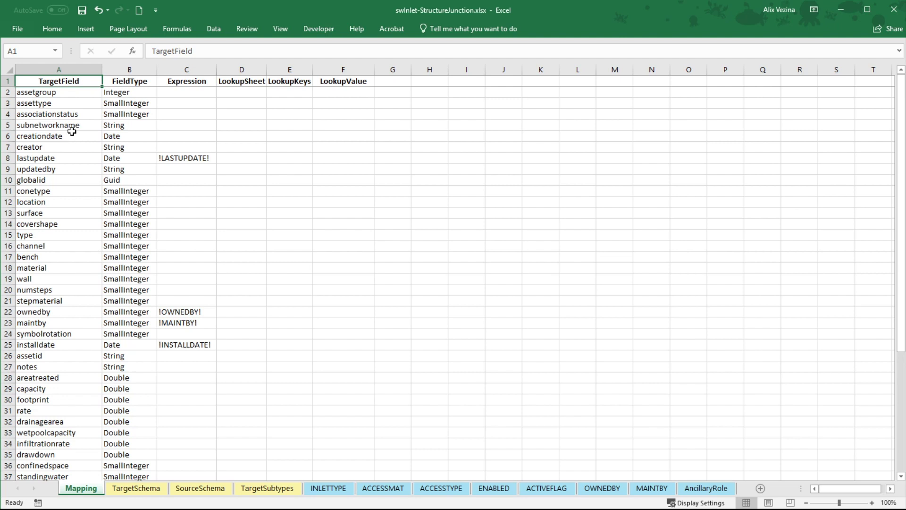
left_click(69, 67)
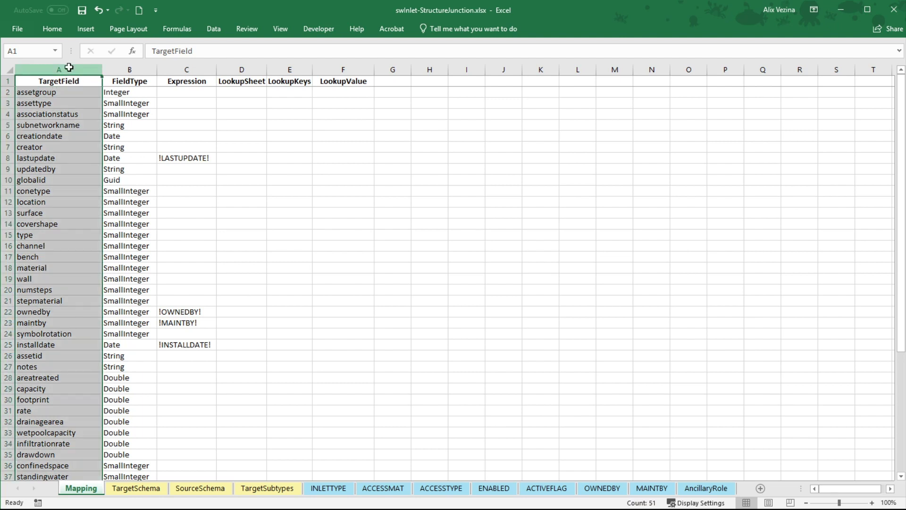
left_click(130, 71)
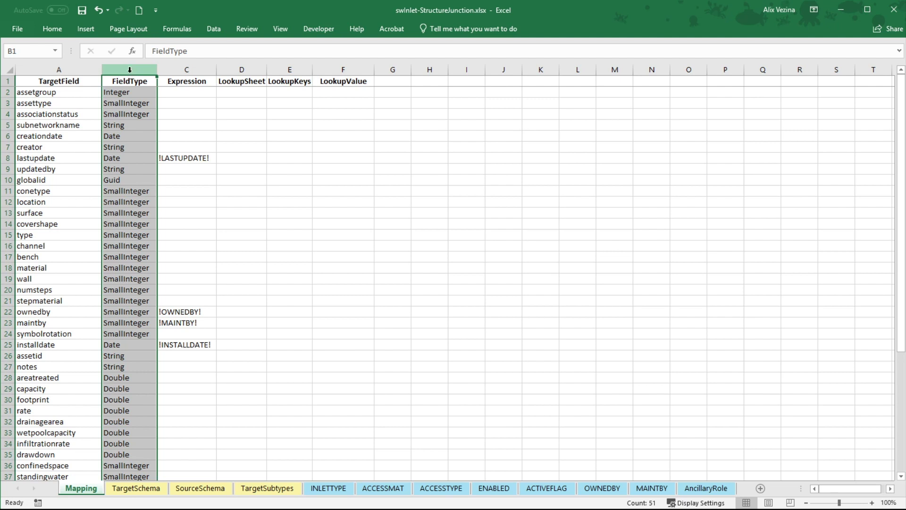
left_click(178, 71)
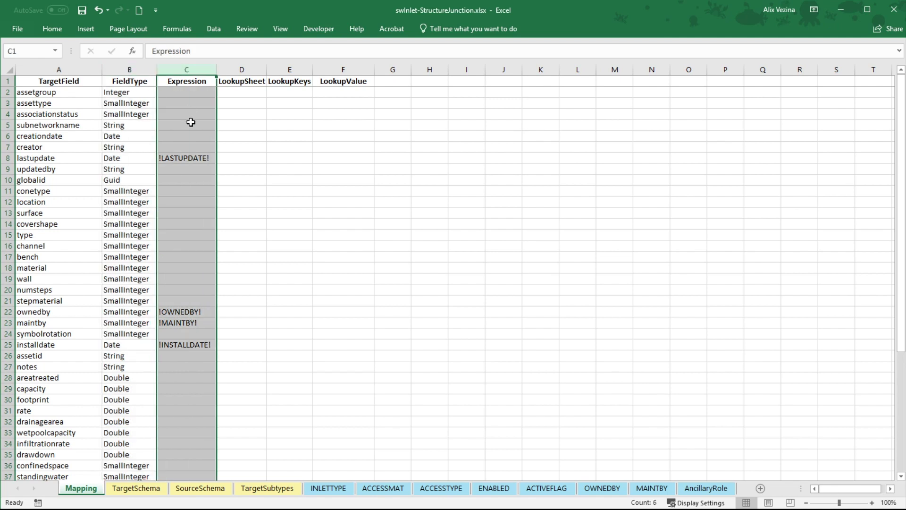
left_click(196, 156)
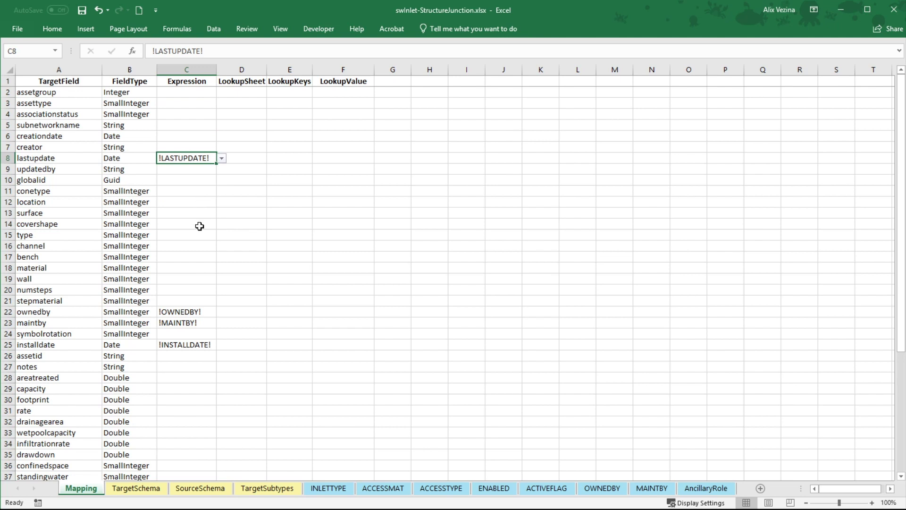
left_click_drag(191, 312, 195, 331)
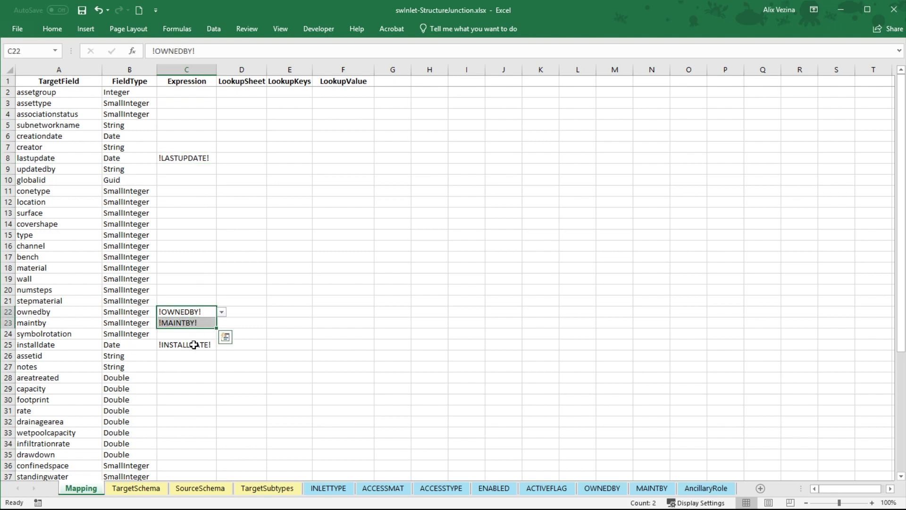
left_click(194, 345)
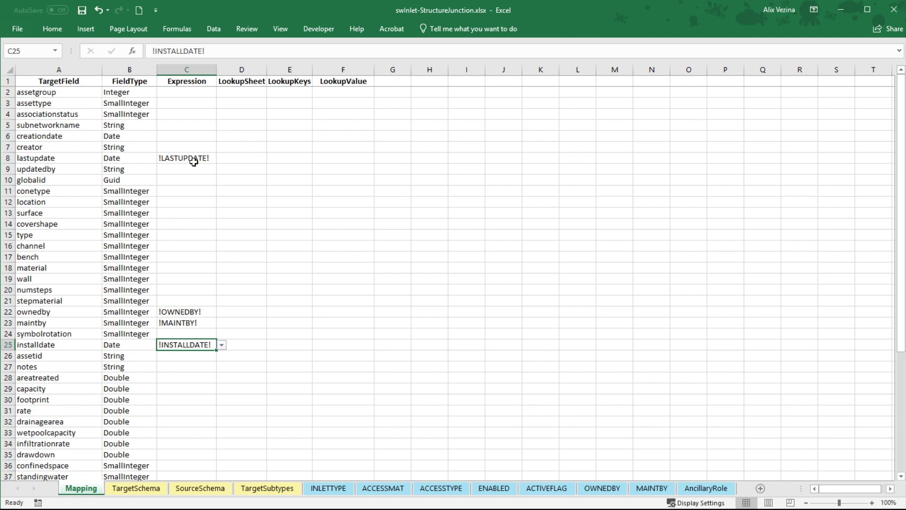
left_click(214, 82)
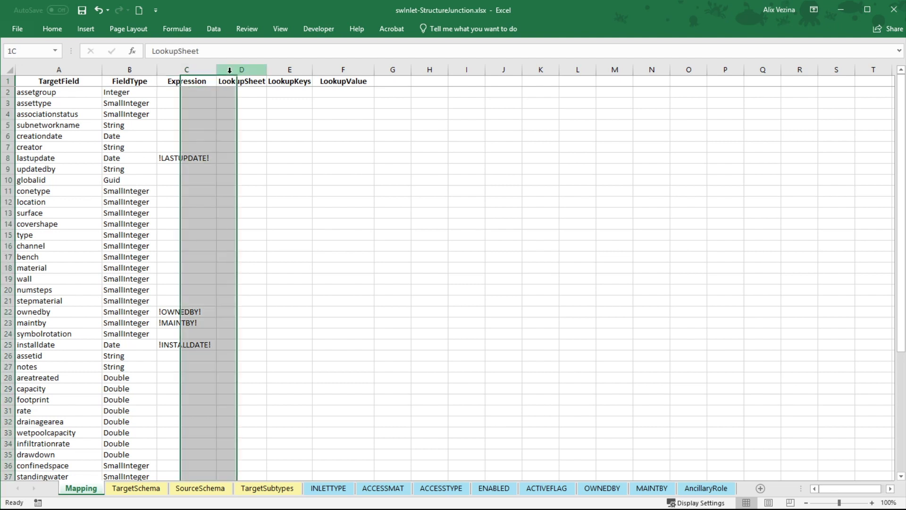
left_click_drag(230, 70, 334, 75)
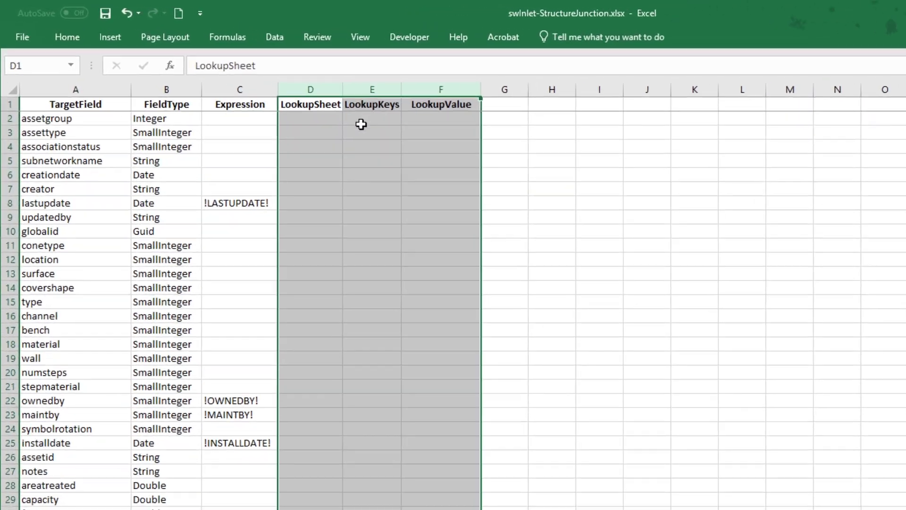
left_click(248, 103)
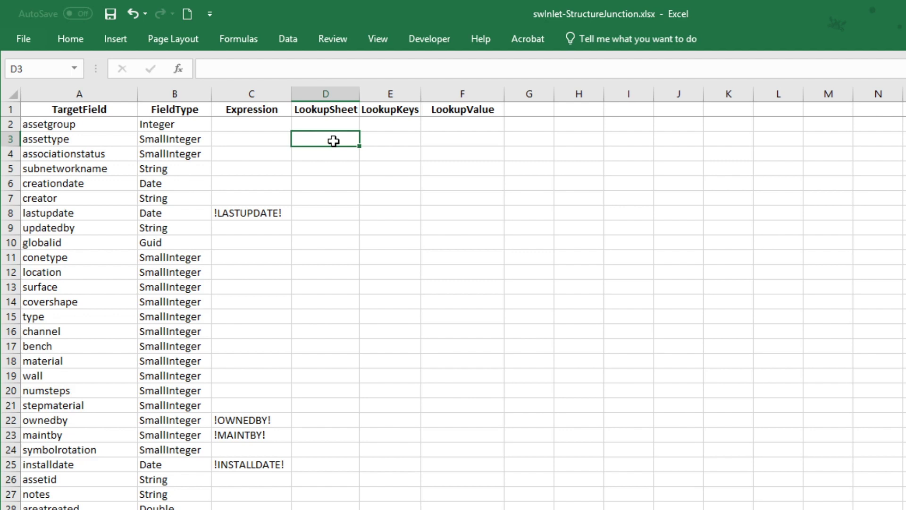
type("1")
left_click(335, 157)
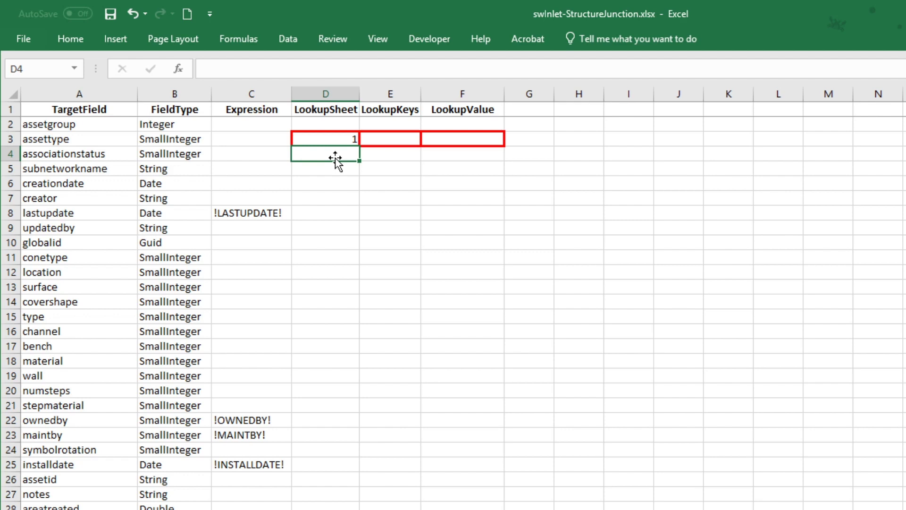
left_click(262, 138)
type("1")
left_click(309, 179)
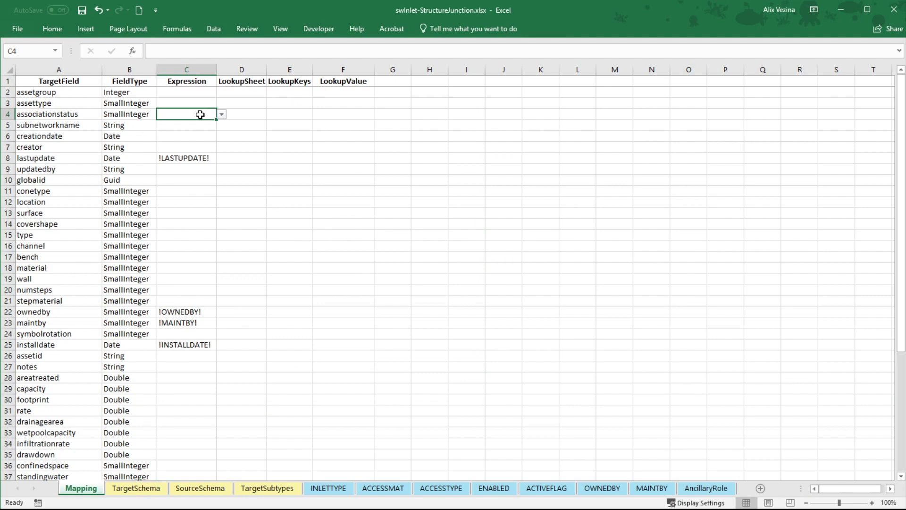
left_click(201, 356)
Map assetid to the !FACILITYID! source field.
left_click(221, 357)
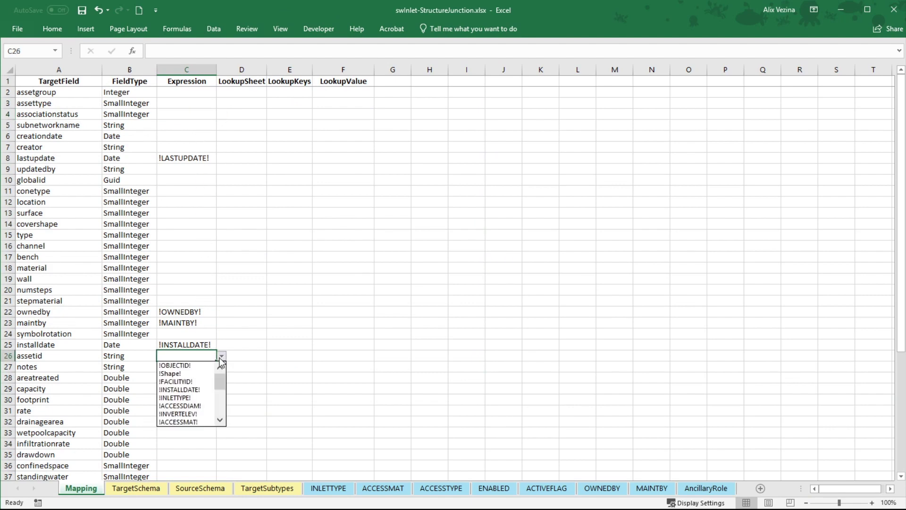
left_click(186, 382)
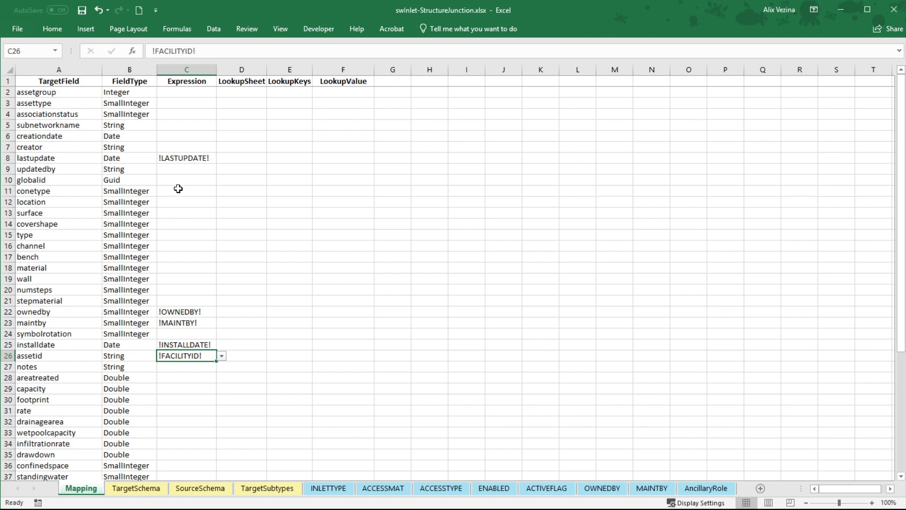
key("alt+Tab")
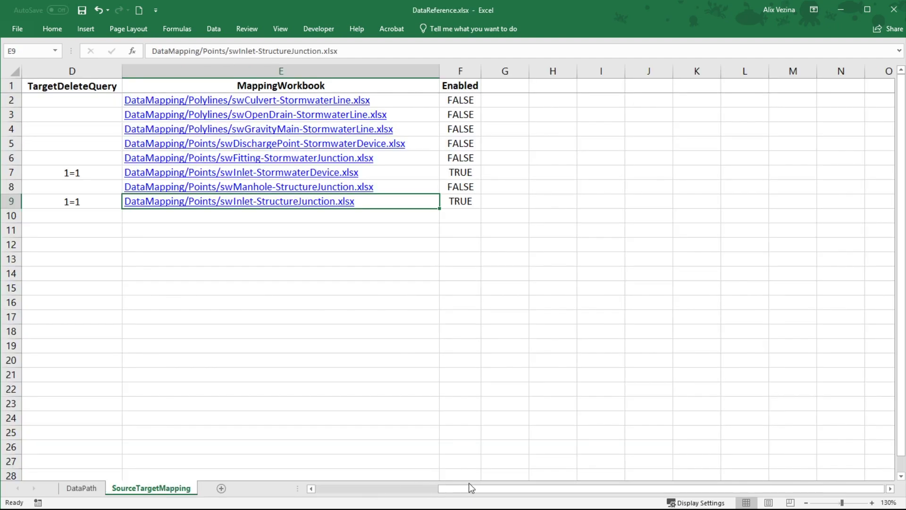
left_click_drag(472, 489, 295, 468)
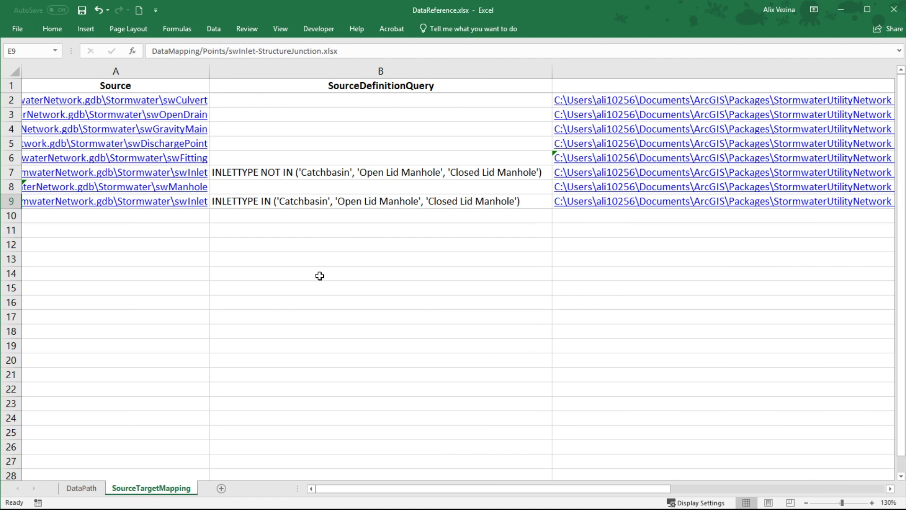
key("alt+Tab")
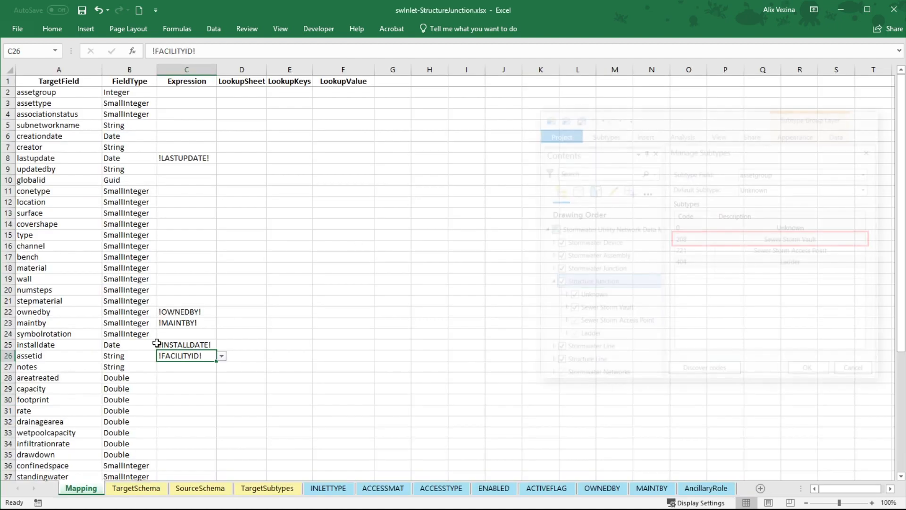
Set the assetgroup expression to 208 and the globalid expression to create_guid().
left_click(194, 94)
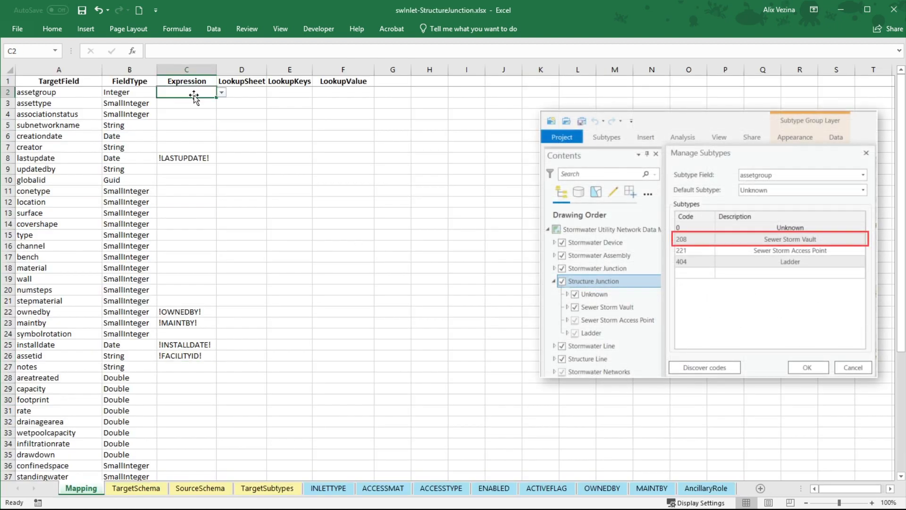
type("208")
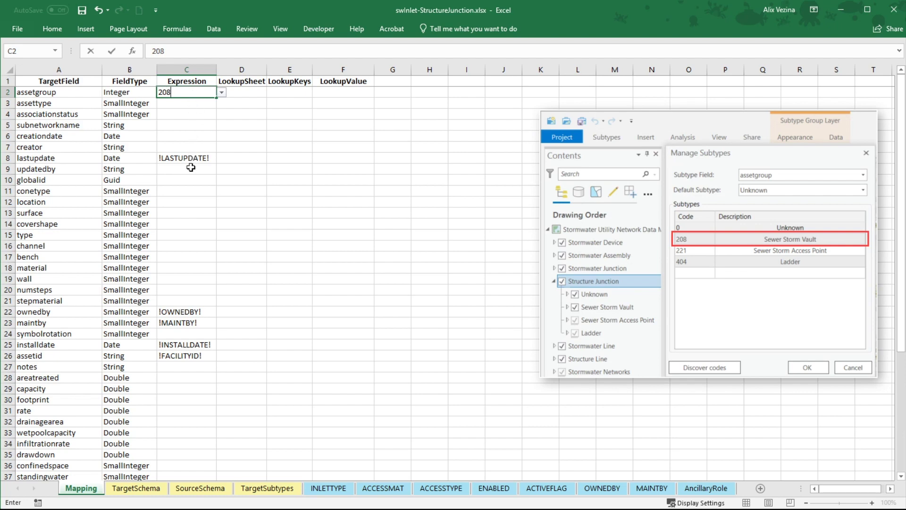
left_click(190, 182)
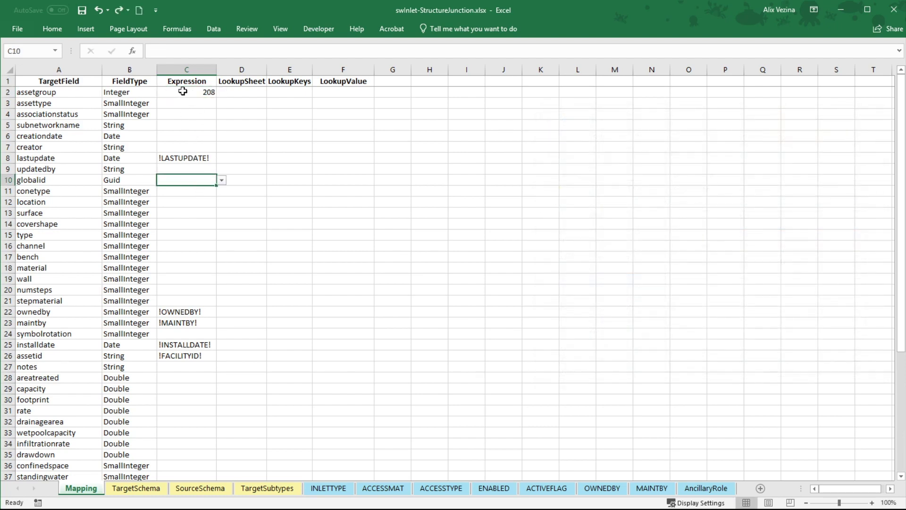
left_click(178, 51)
type("create_guid()")
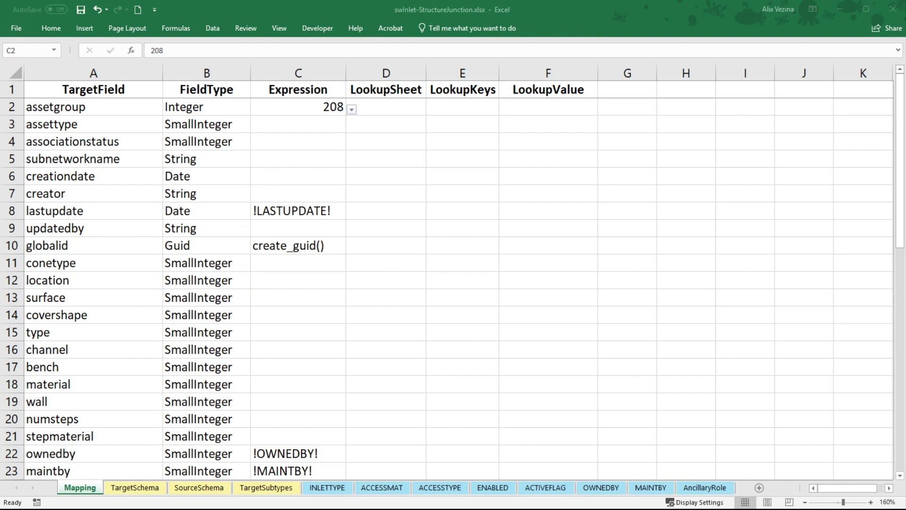
left_click(393, 90)
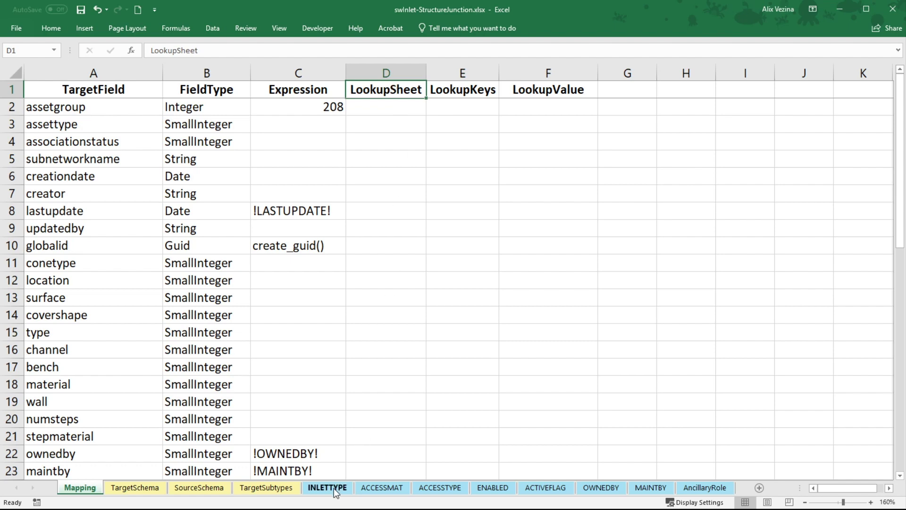
Set assettype's LookupSheet and LookupKeys to INLETTYPE.
left_click(469, 93)
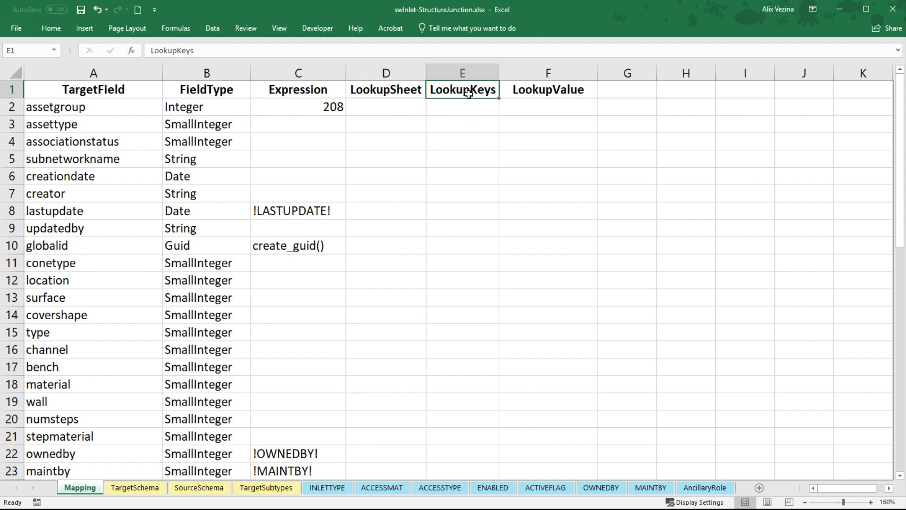
left_click(338, 494)
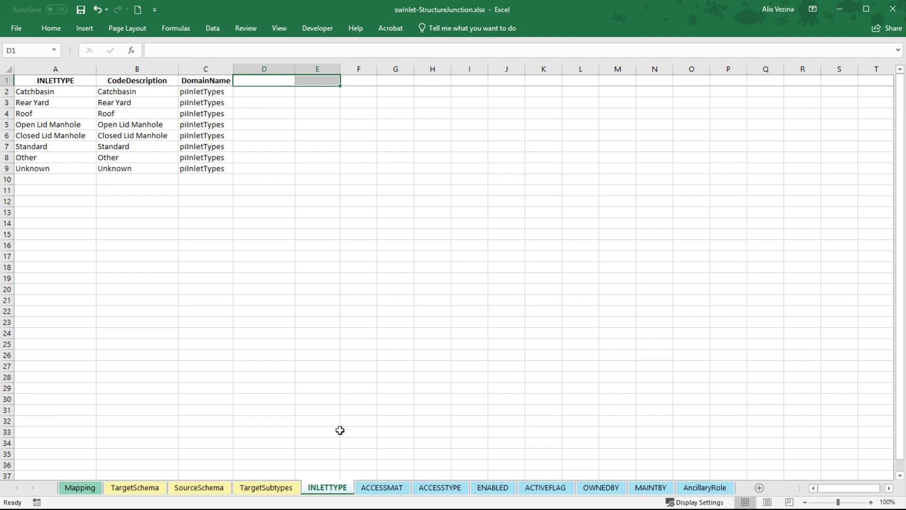
left_click(44, 83)
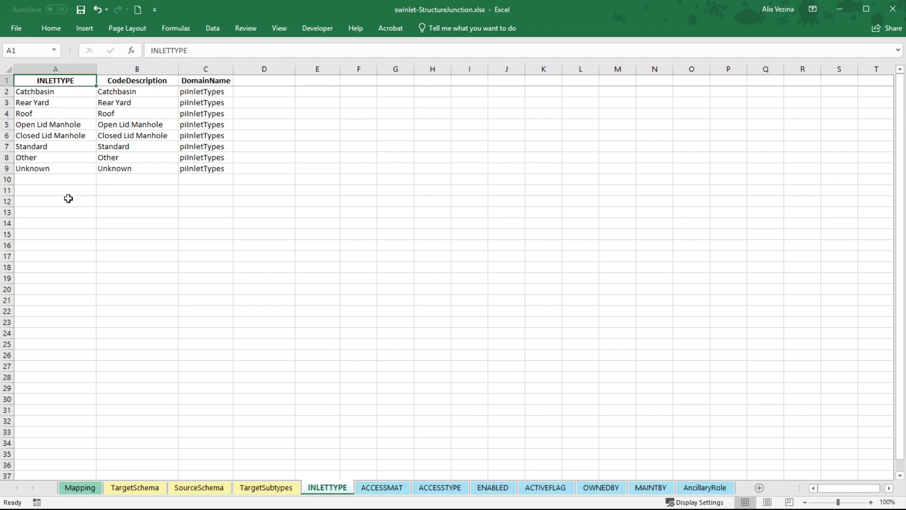
left_click(85, 489)
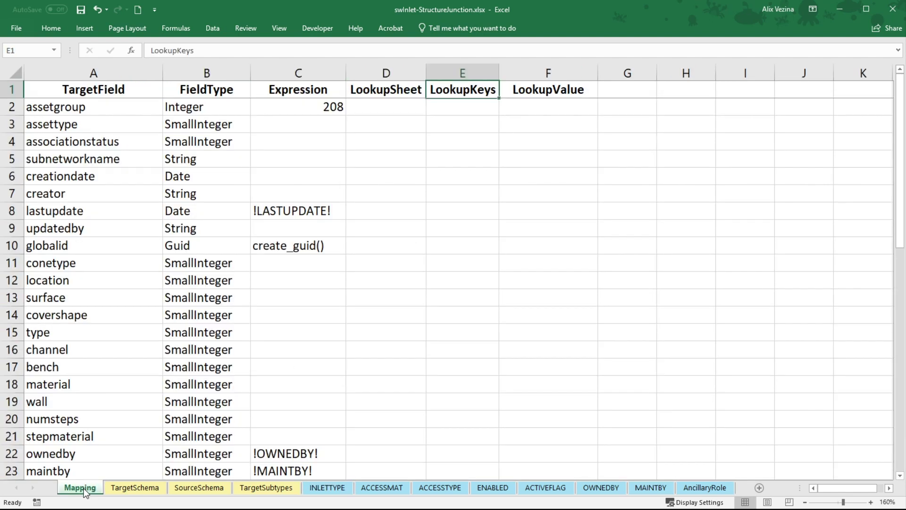
left_click(547, 87)
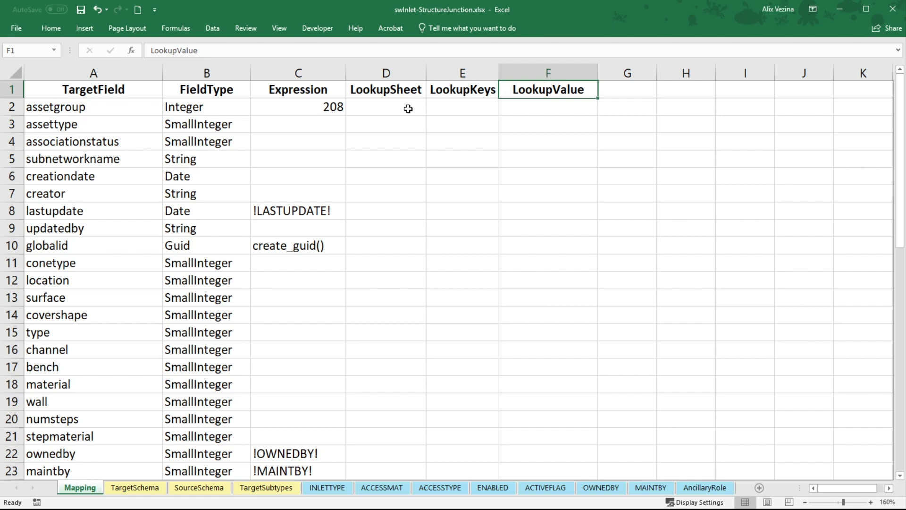
left_click(399, 120)
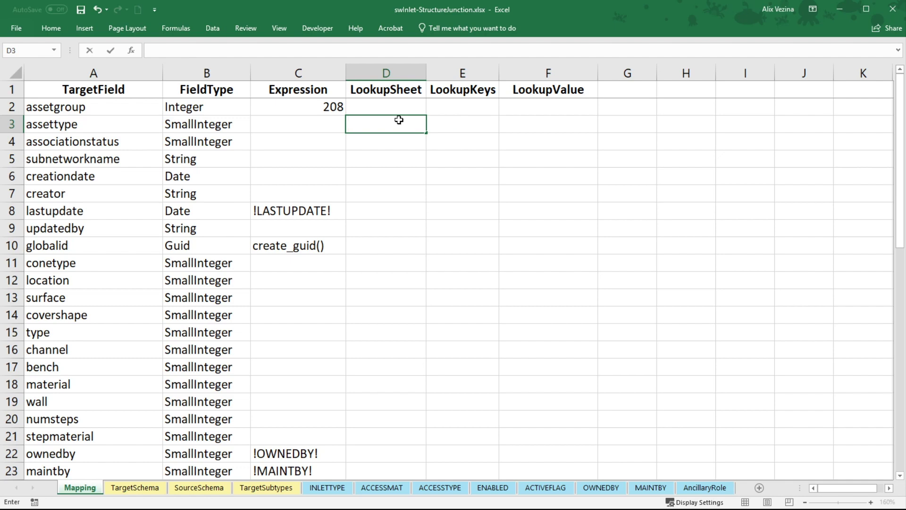
type("INLETTYPE")
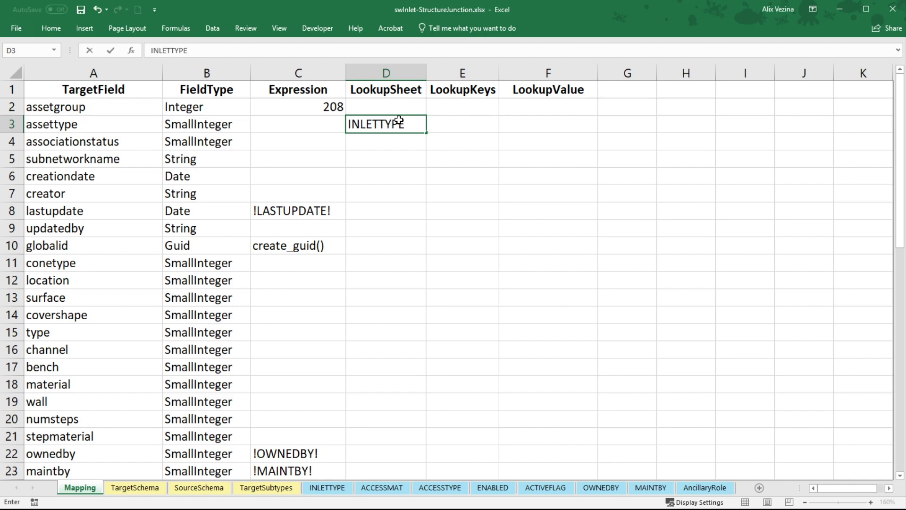
left_click(350, 487)
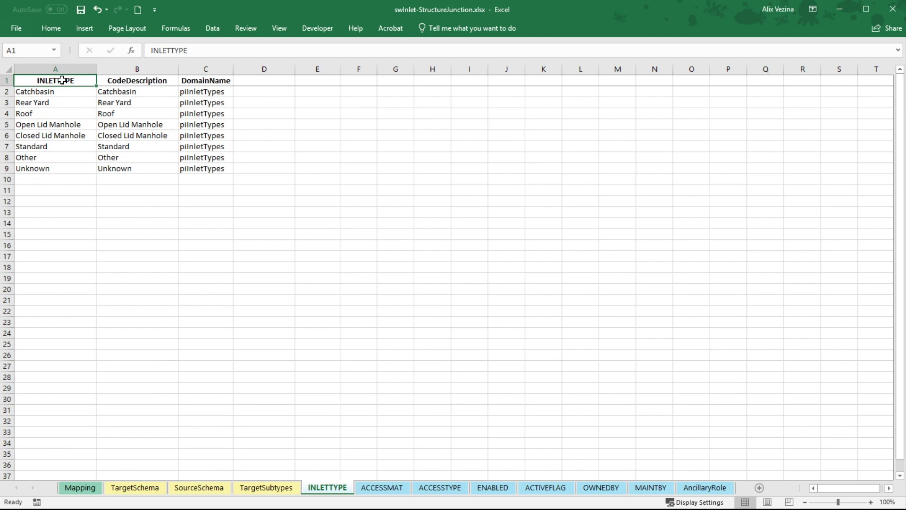
left_click(91, 486)
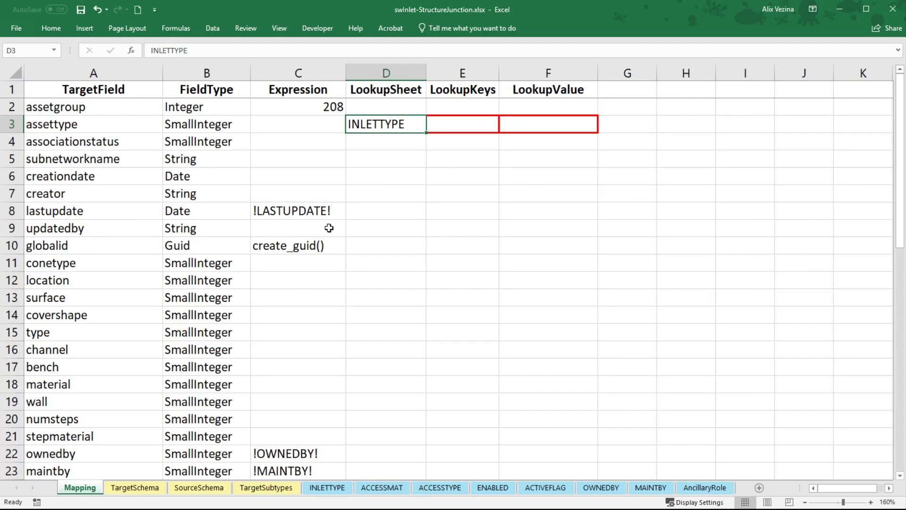
key("ctrl+c")
left_click(445, 124)
key("ctrl+v")
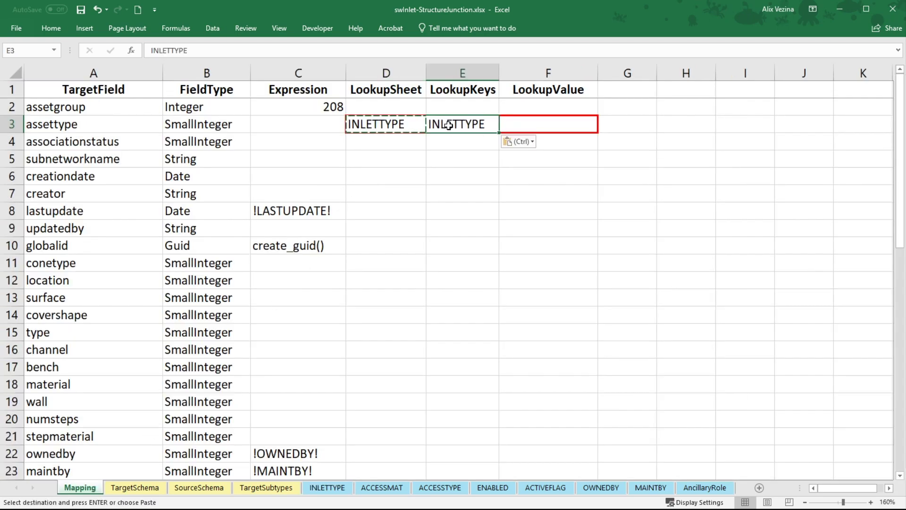
Add New Asset Type and Description headings beside DomainName on the INLETTYPE sheet.
left_click(351, 488)
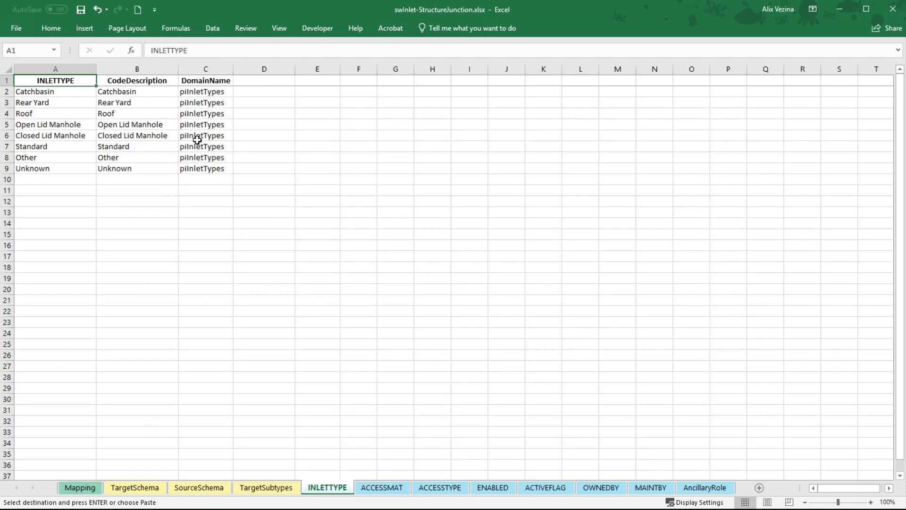
left_click(256, 79)
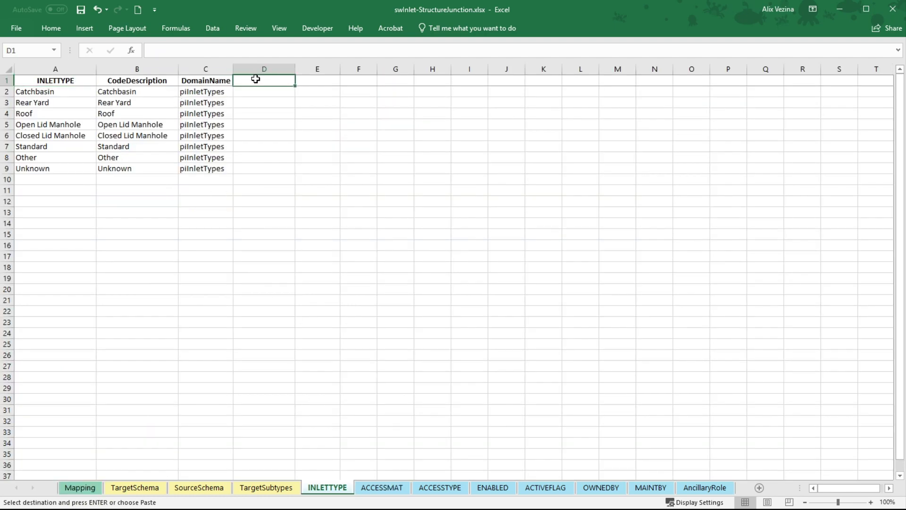
type("New")
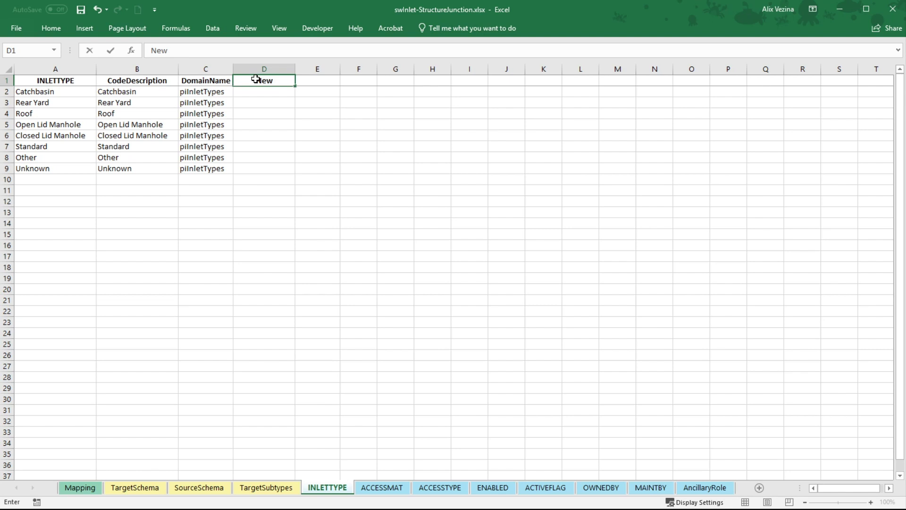
type(" Asset Type")
key("Tab")
type("Des")
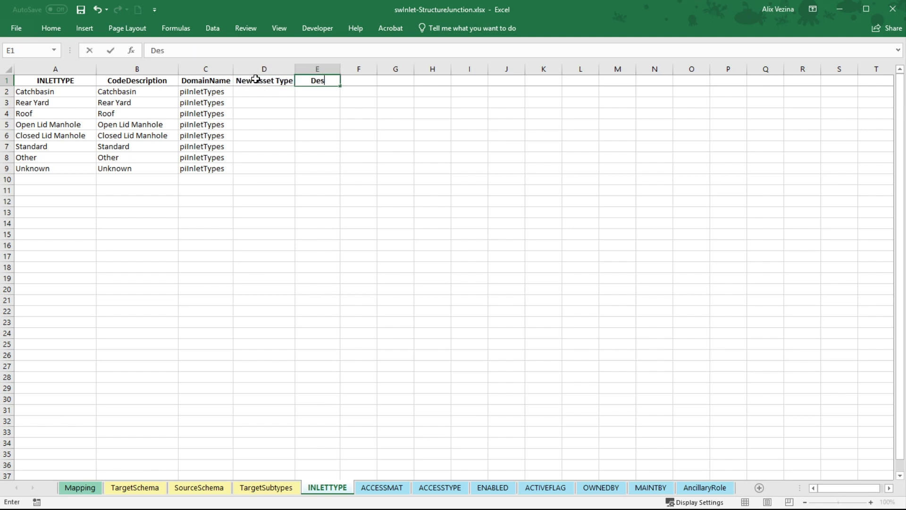
type("cription")
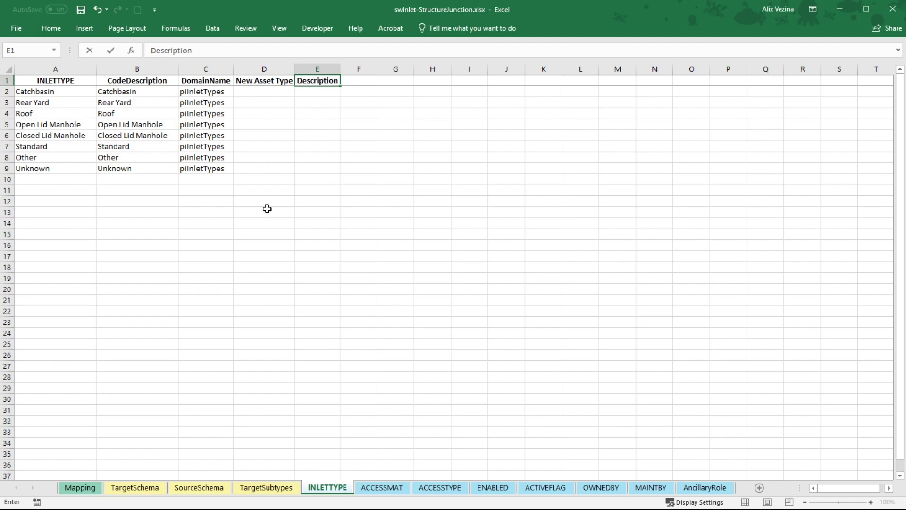
Copy the 21 Catch Basin code from the Sewer Storm Vault asset type domain.
left_click(276, 487)
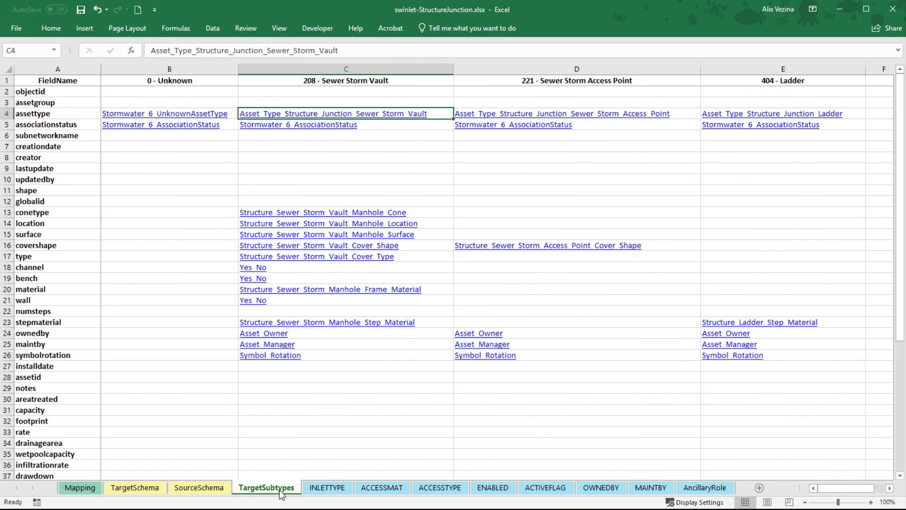
left_click(349, 117)
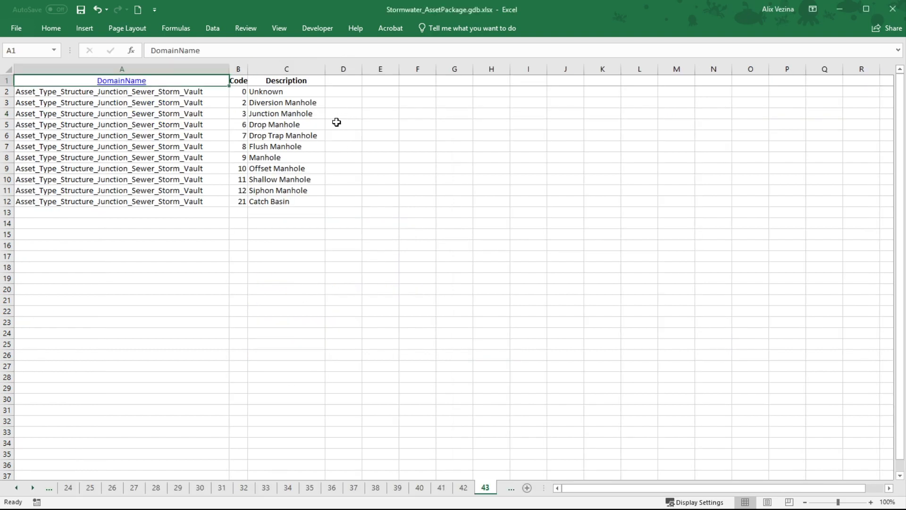
left_click_drag(241, 202, 259, 204)
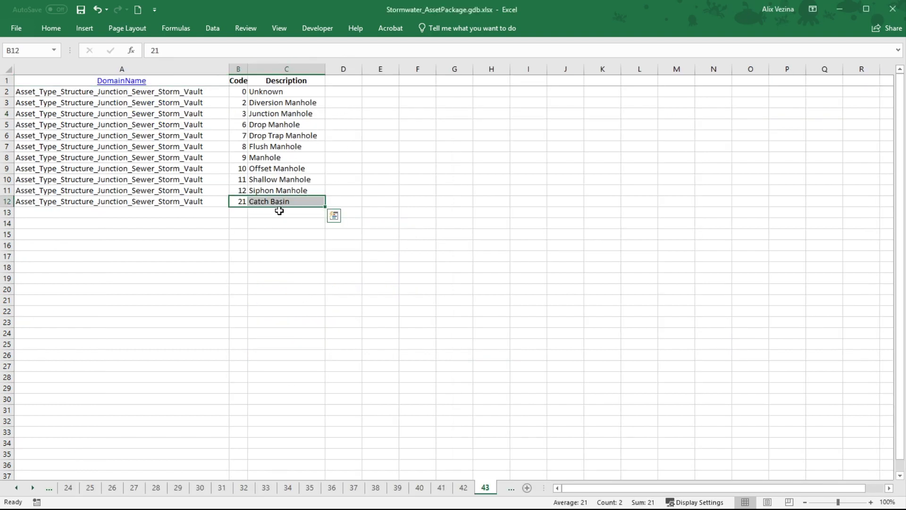
key("ctrl+c")
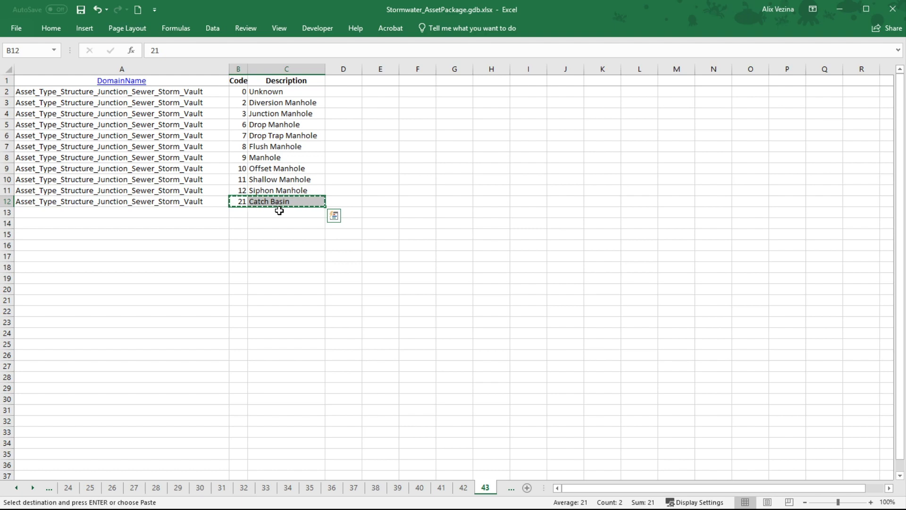
Paste 21 Catch Basin for the Catchbasin, Open Lid Manhole and Closed Lid Manhole rows.
key("alt+Tab")
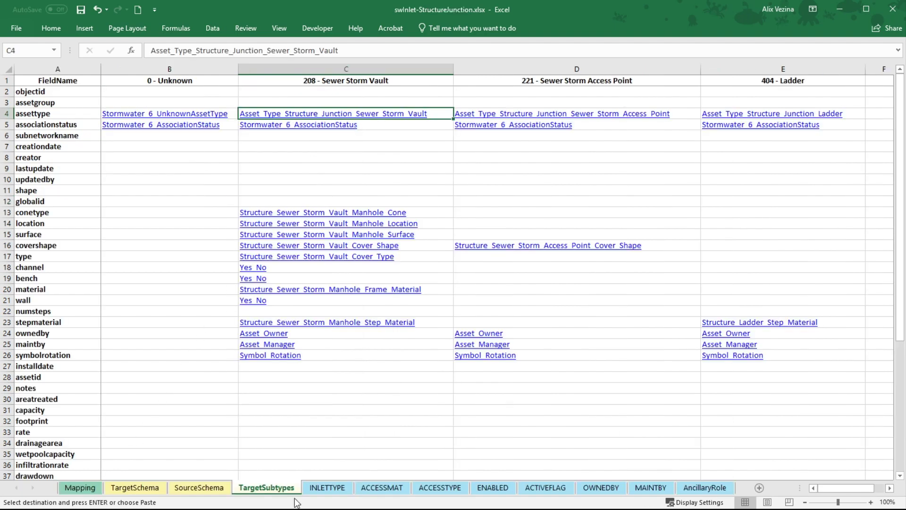
left_click(321, 490)
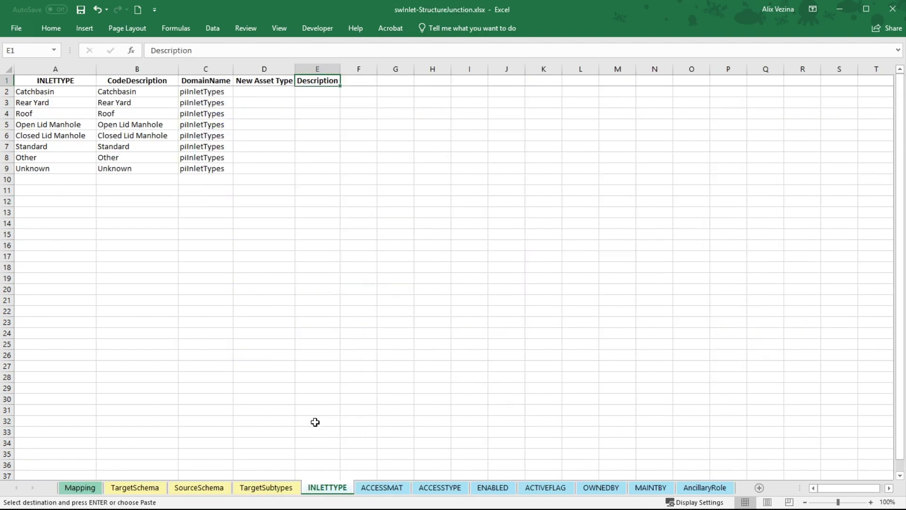
left_click(271, 94)
key("ctrl+v")
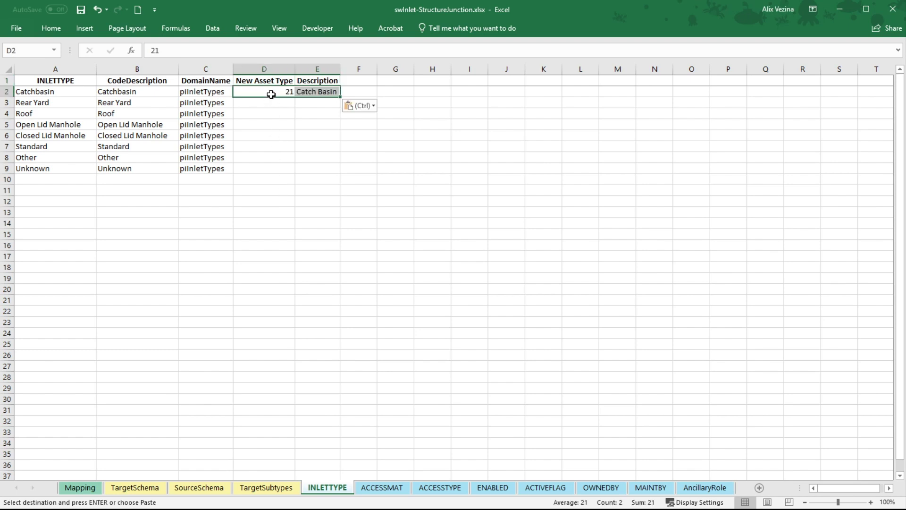
left_click(271, 123)
key("ctrl+v")
left_click(272, 137)
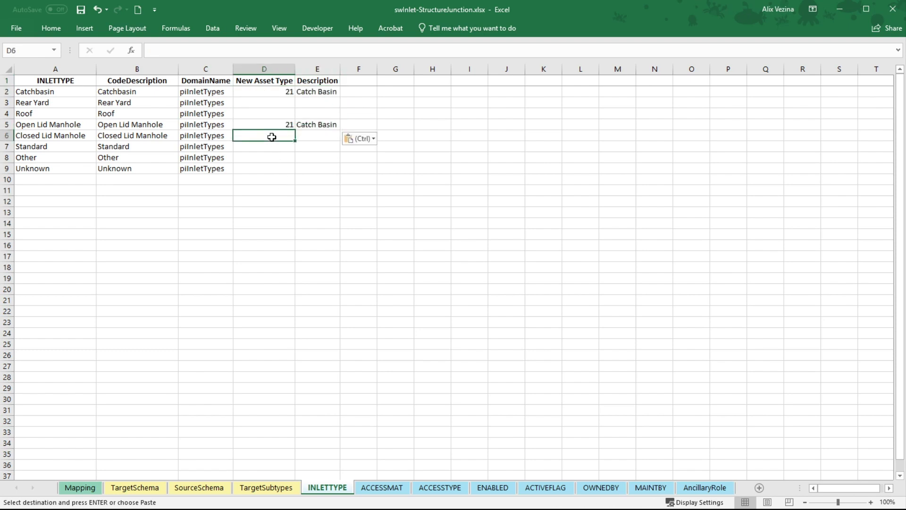
key("ctrl+v")
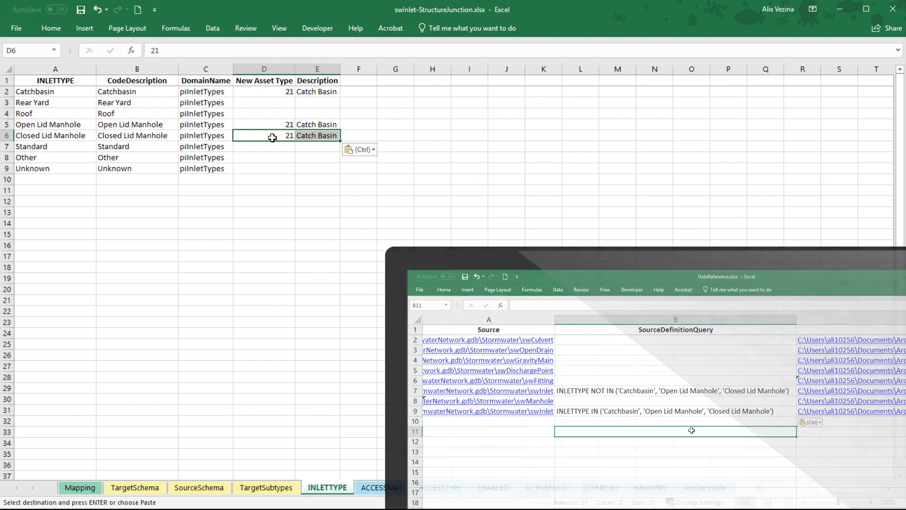
key("Escape")
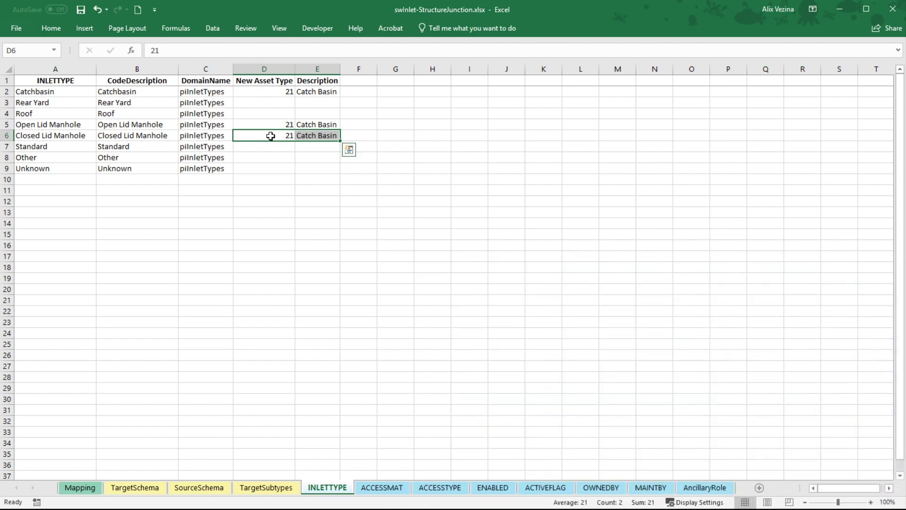
left_click(275, 82)
left_click_drag(235, 53, 122, 54)
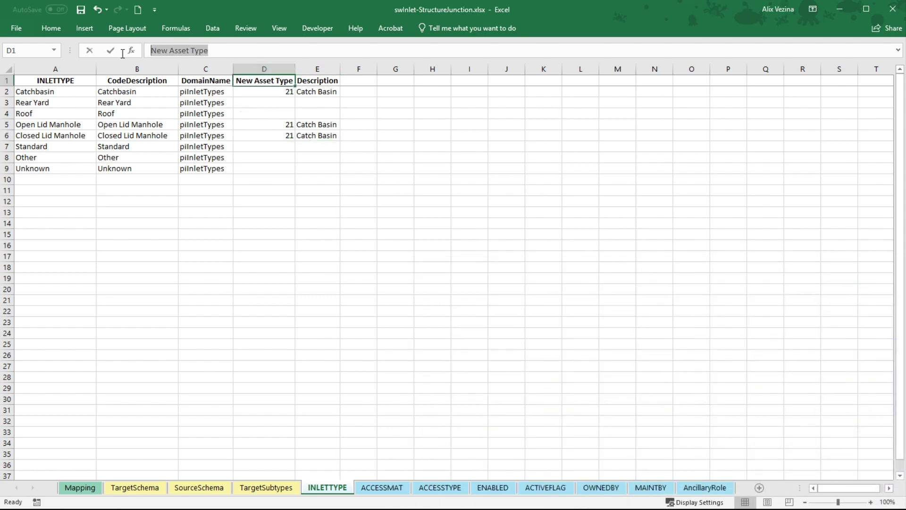
On the Mapping sheet, paste New Asset Type as the assettype lookup value.
left_click(80, 487)
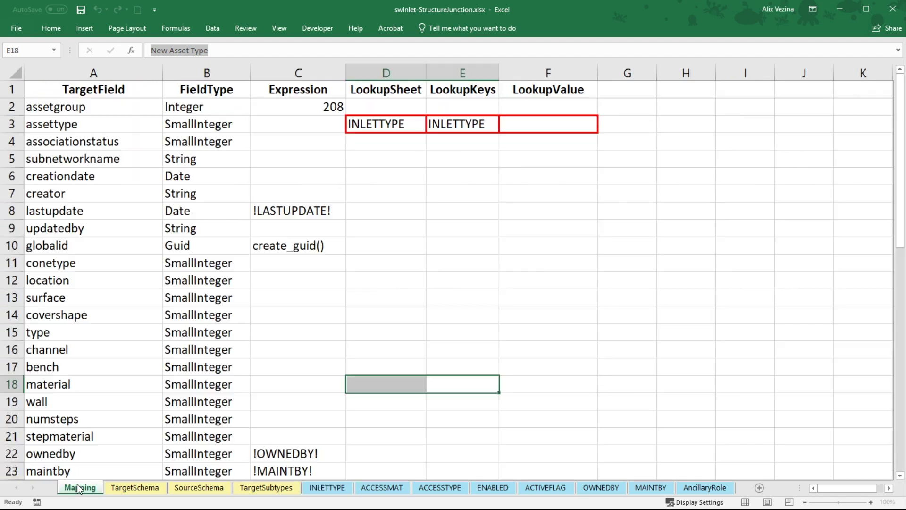
left_click(543, 125)
key("ctrl+v")
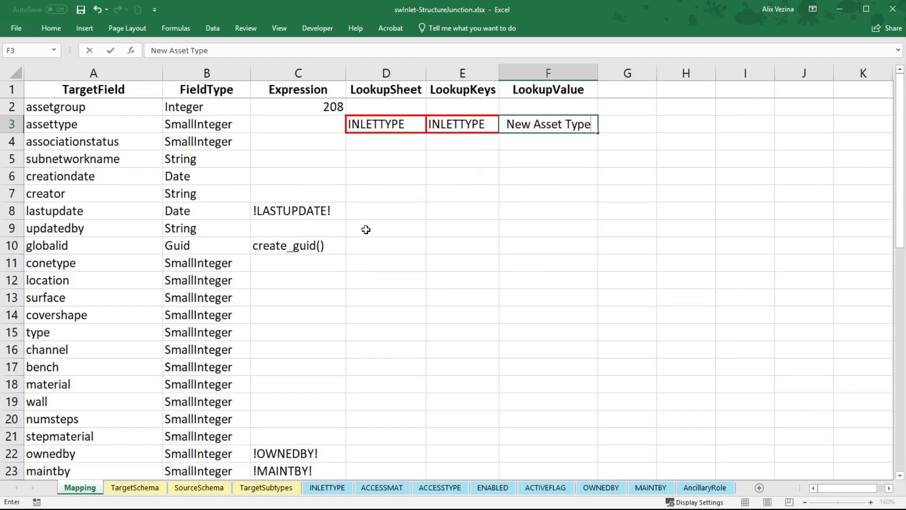
left_click(102, 384)
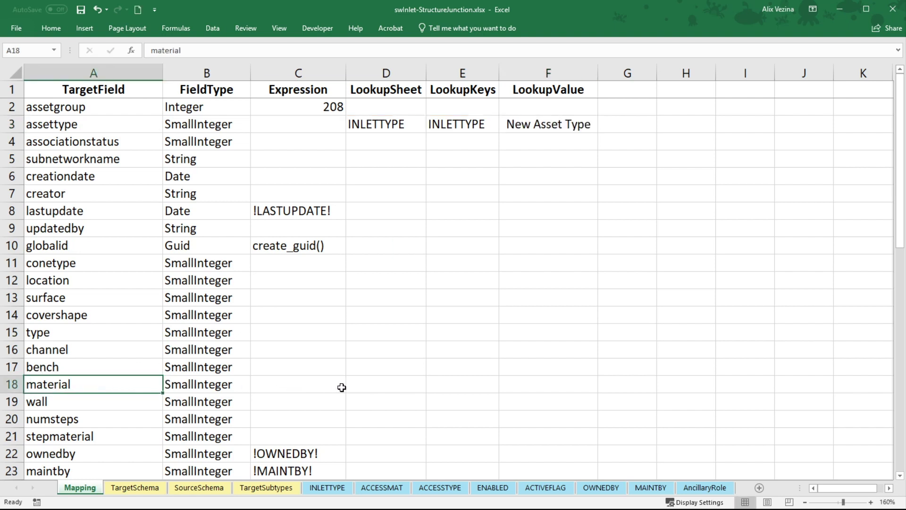
Enter ACCESSMAT as the material row's lookup sheet and lookup key.
left_click(375, 386)
type("ACCESSMAT")
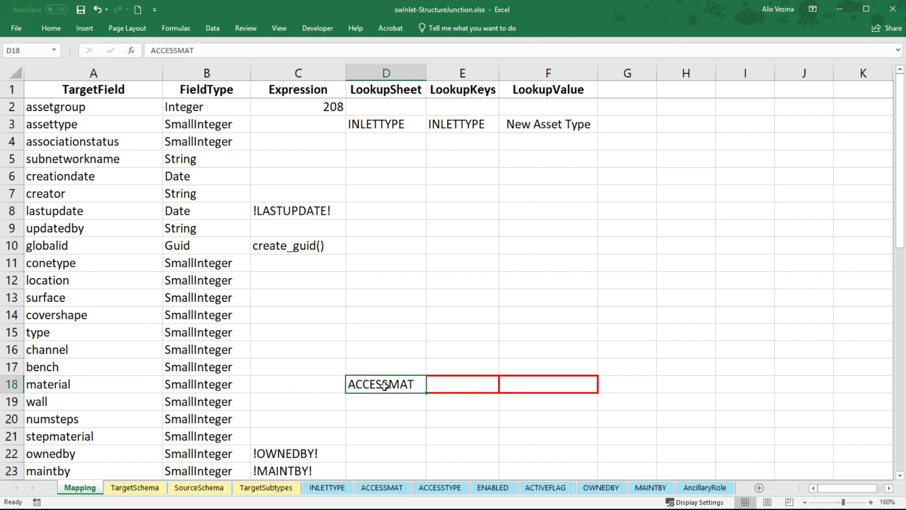
key("ctrl+Return")
key("ctrl+c")
left_click(437, 383)
key("ctrl+v")
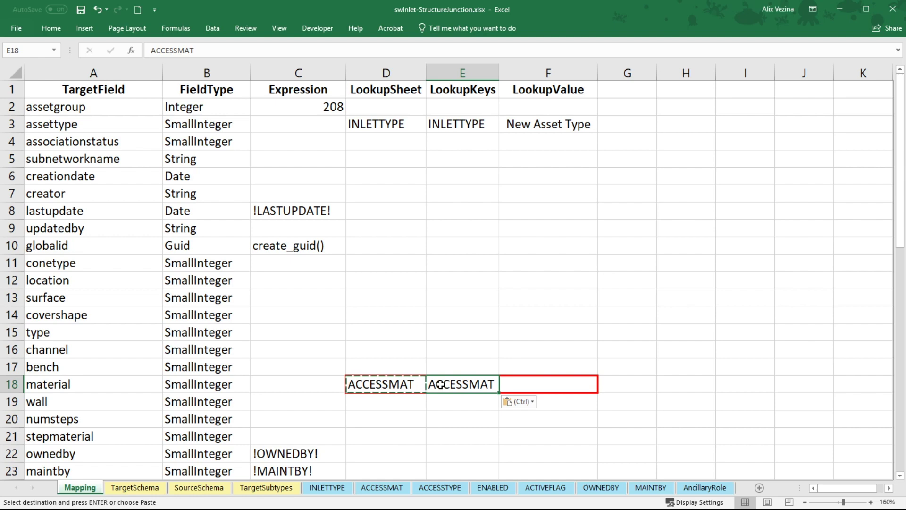
Copy the ABS Plastic code from ACCESSMAT and paste New Material as material's lookup value.
left_click(386, 489)
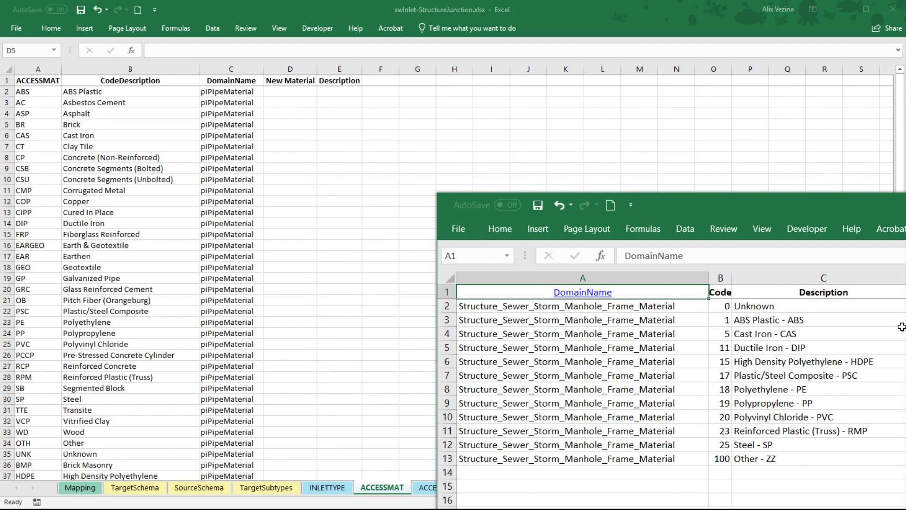
left_click(720, 320)
left_click_drag(720, 320, 750, 320)
key("ctrl+c")
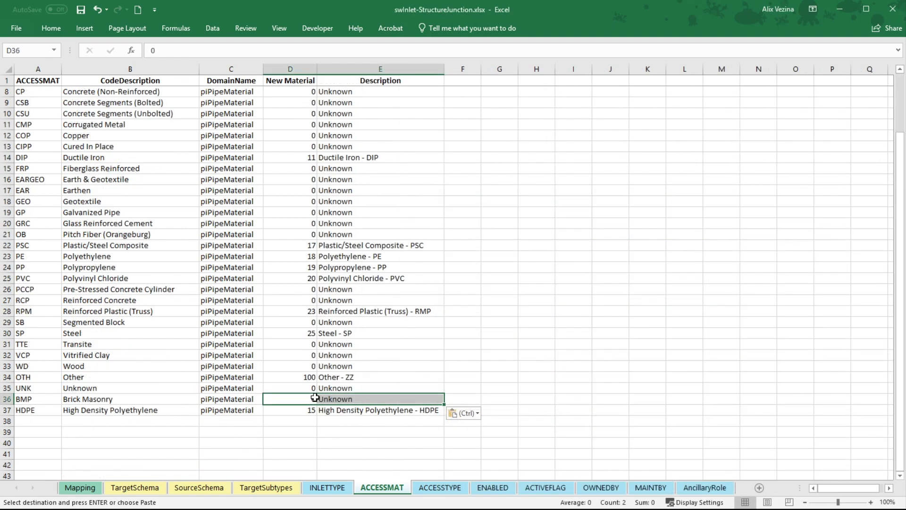
scroll(315, 398, "up", 2)
left_click(292, 82)
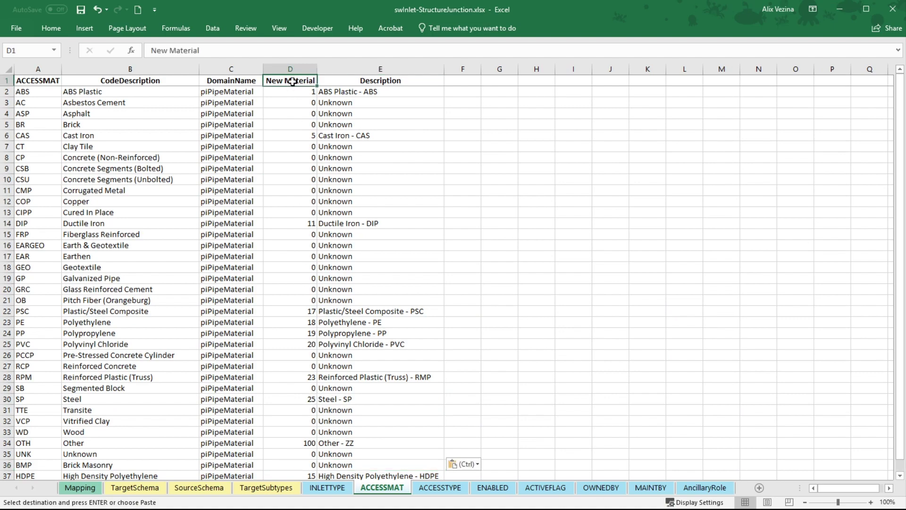
key("ctrl+v")
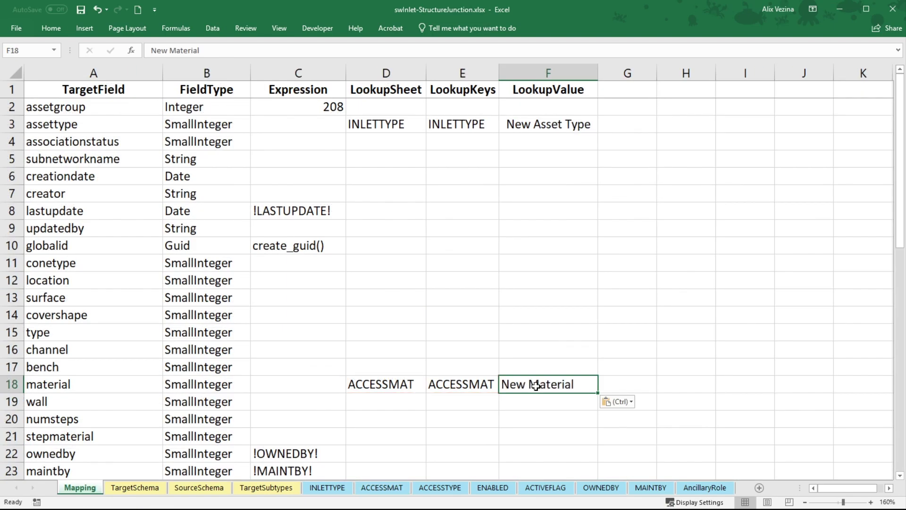
left_click(618, 387)
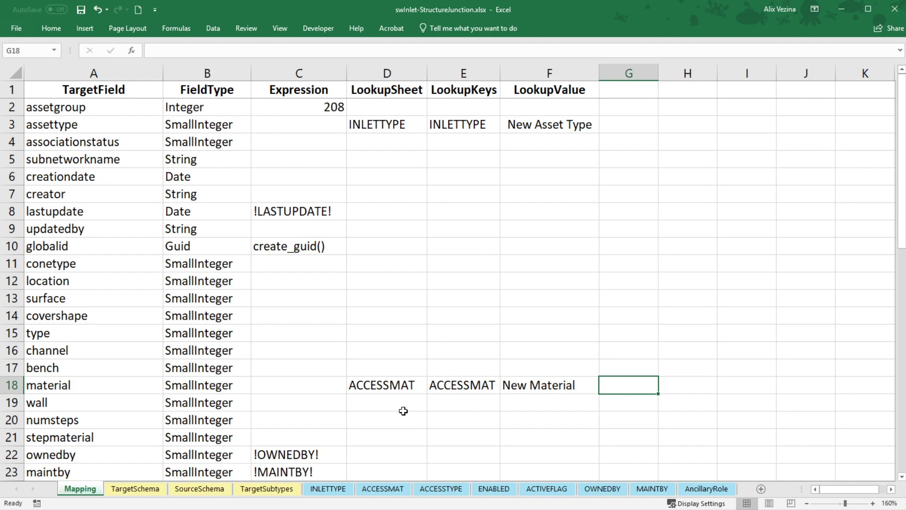
scroll(179, 412, "down", 8)
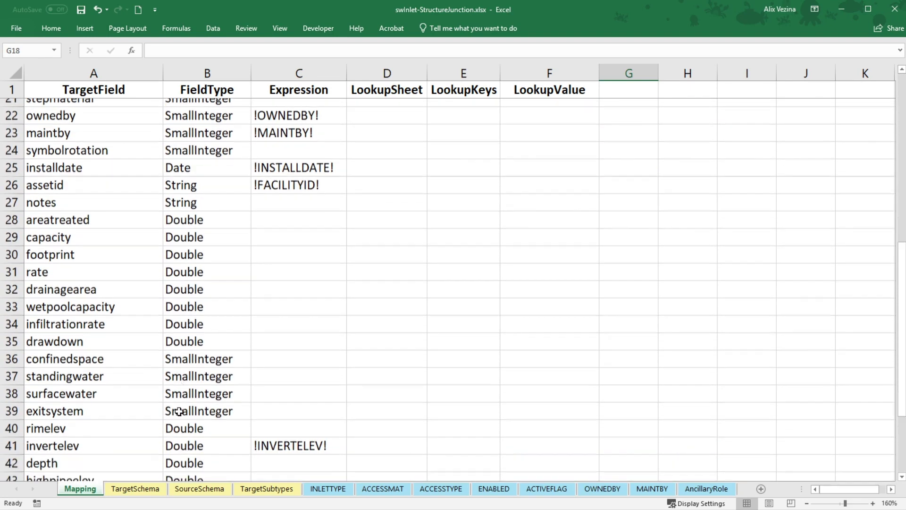
scroll(179, 411, "down", 1)
Enter New LifeCycleStatus as the lifecyclestatus lookup value from ACTIVEFLAG, then save the workbook.
left_click(124, 370)
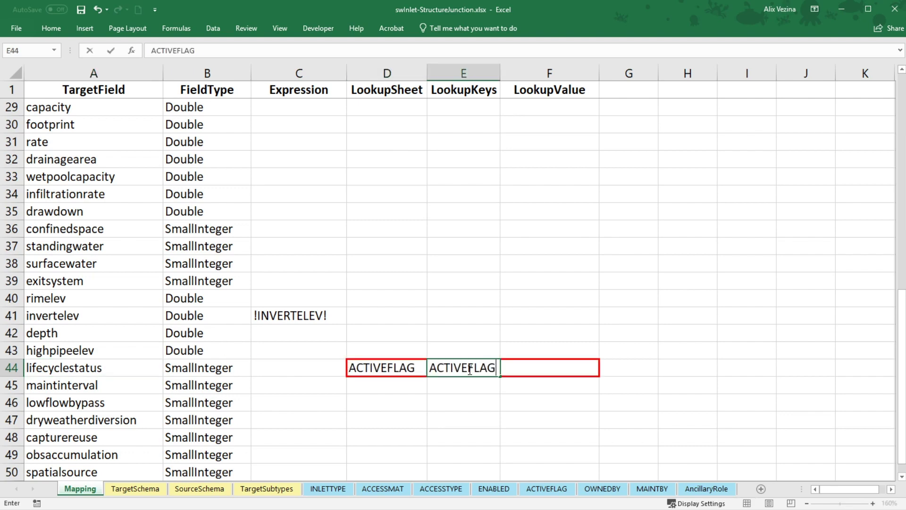
left_click(547, 489)
left_click(234, 83)
key("ctrl+v")
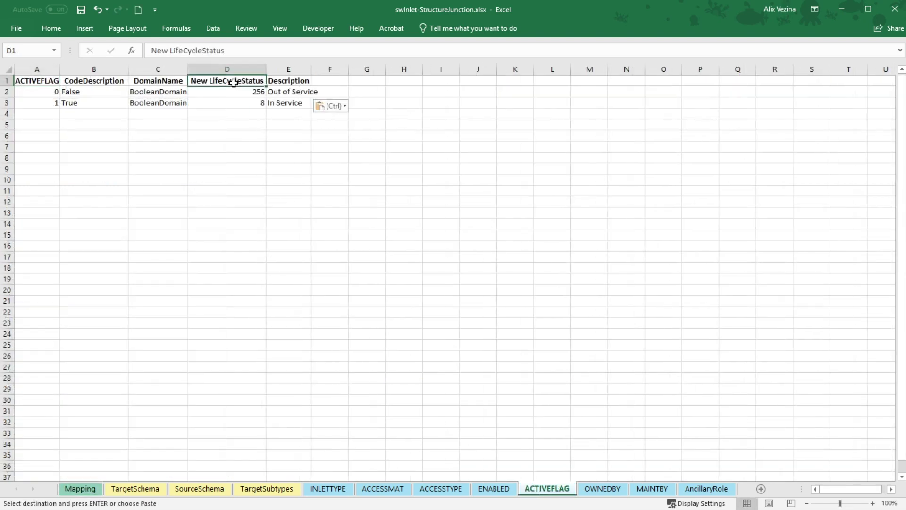
key("ctrl+c")
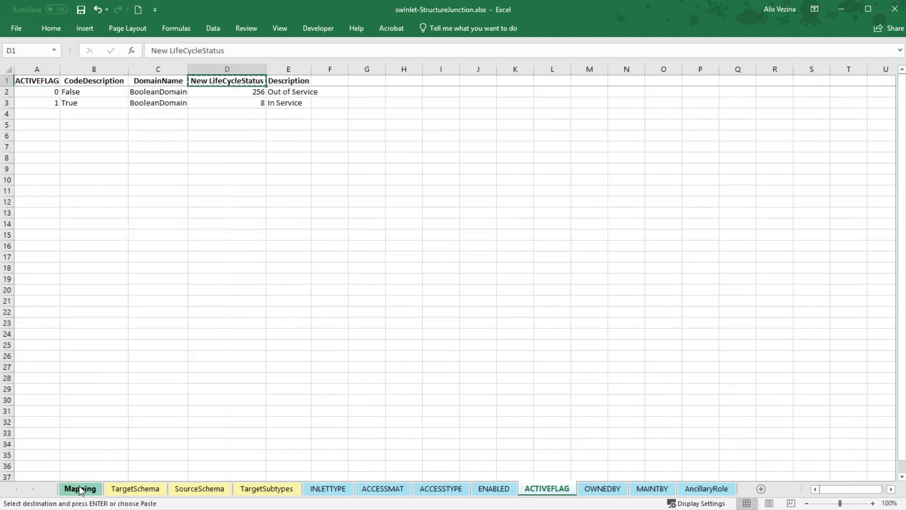
left_click(80, 489)
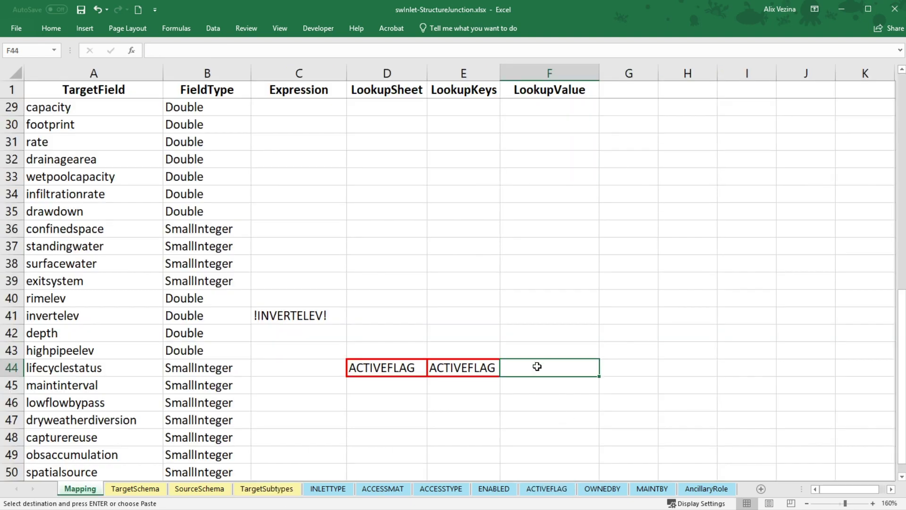
key("Escape")
type("New LifeCycleStatus")
left_click(647, 330)
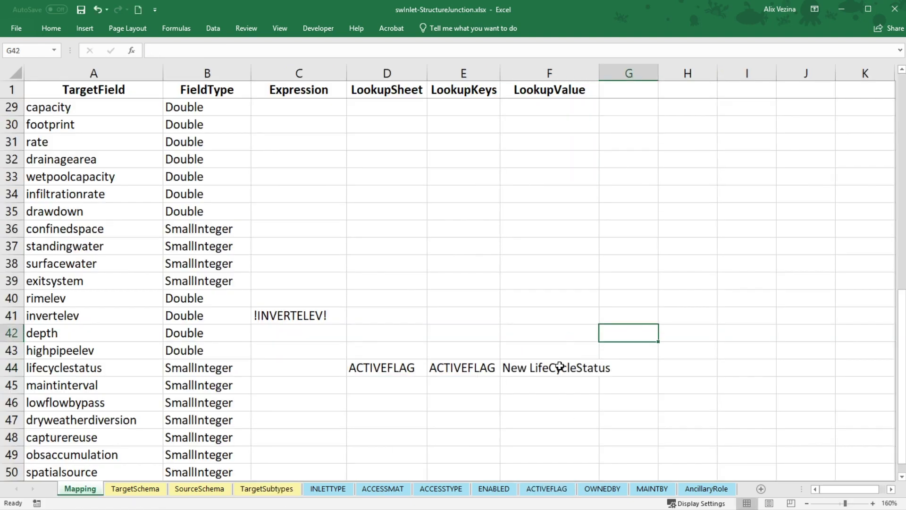
key("ctrl+s")
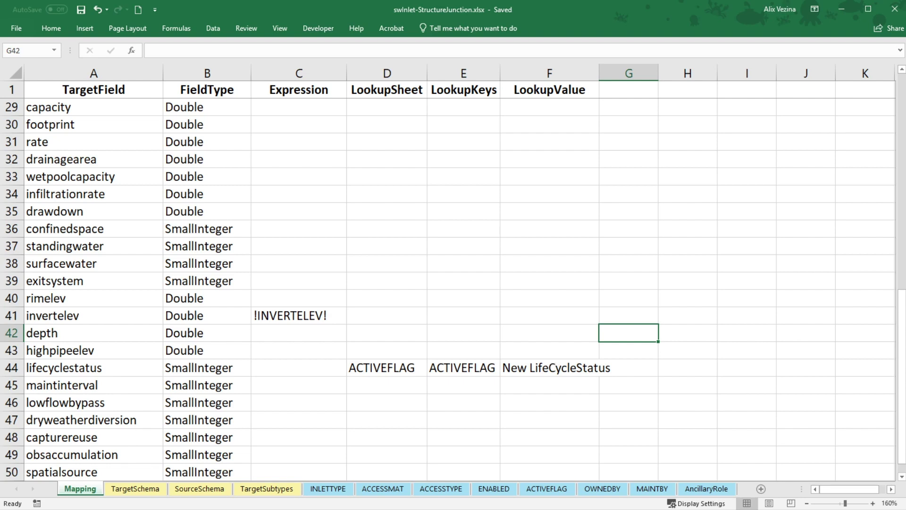
Close the current workbook to reach the swInlet-StormwaterDevice mapping workbook.
key("ctrl+w")
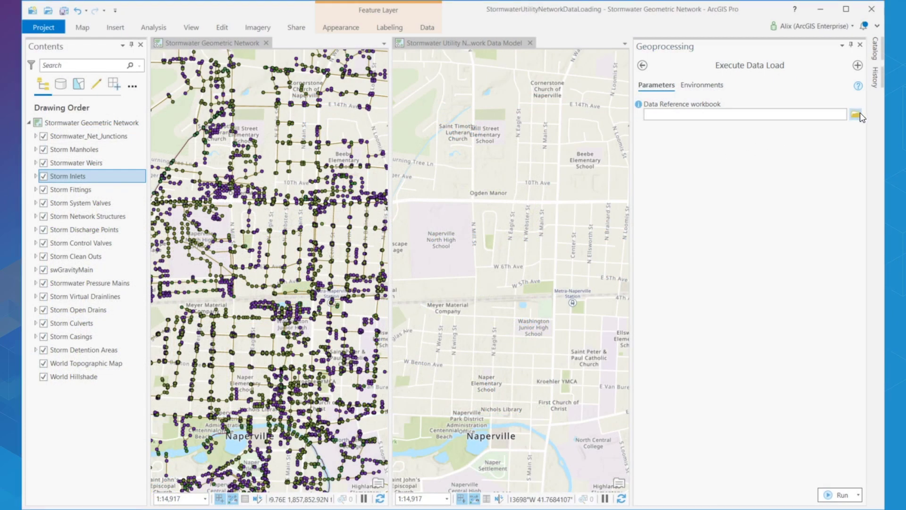
Set DataReference.xlsx as the Data Reference workbook and run Execute Data Load.
left_click(856, 114)
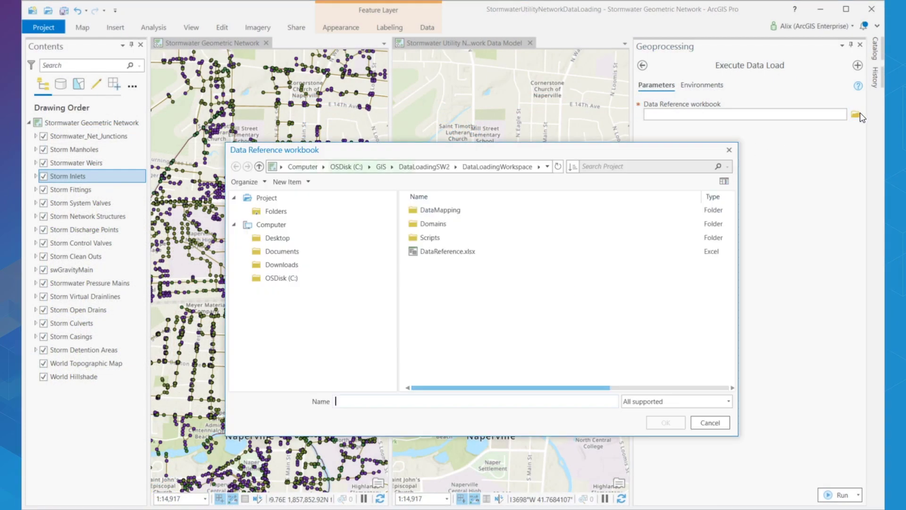
left_click(500, 251)
left_click(661, 423)
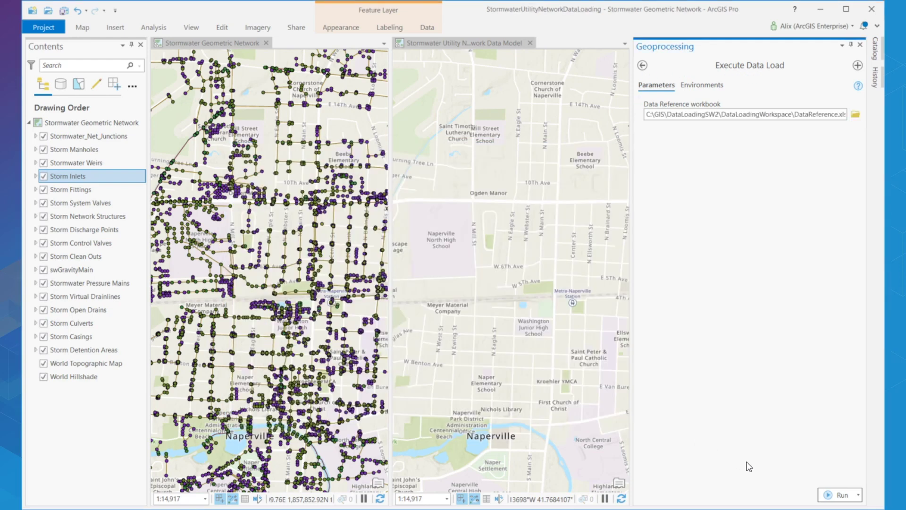
left_click(830, 494)
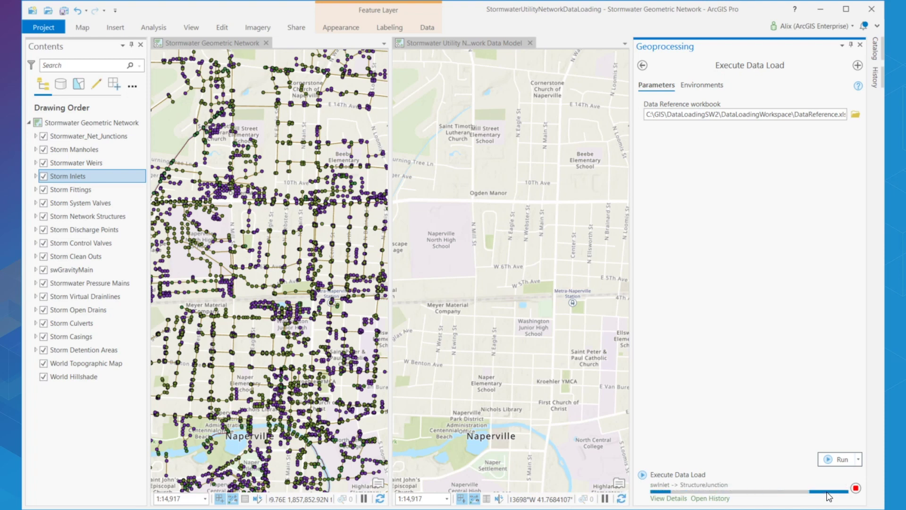
Dismiss the load details and enlarge the utility network map to view the inlets.
mouse_move(826, 493)
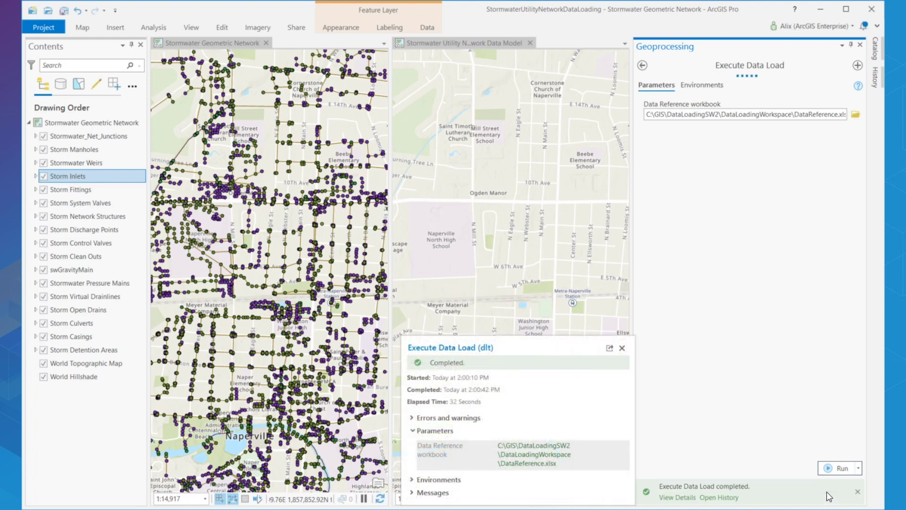
left_click(622, 348)
scroll(493, 452, "up", 5)
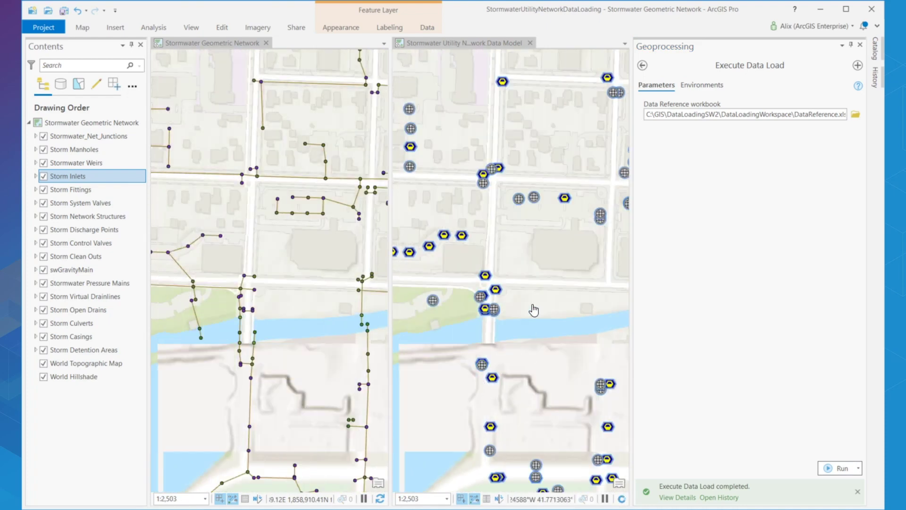
left_click_drag(632, 211, 749, 211)
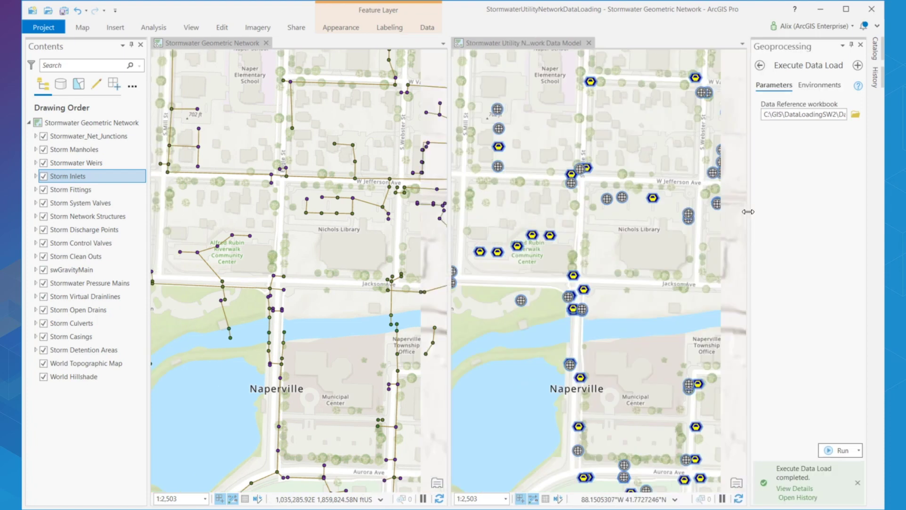
left_click_drag(449, 252, 357, 273)
left_click_drag(448, 229, 501, 176)
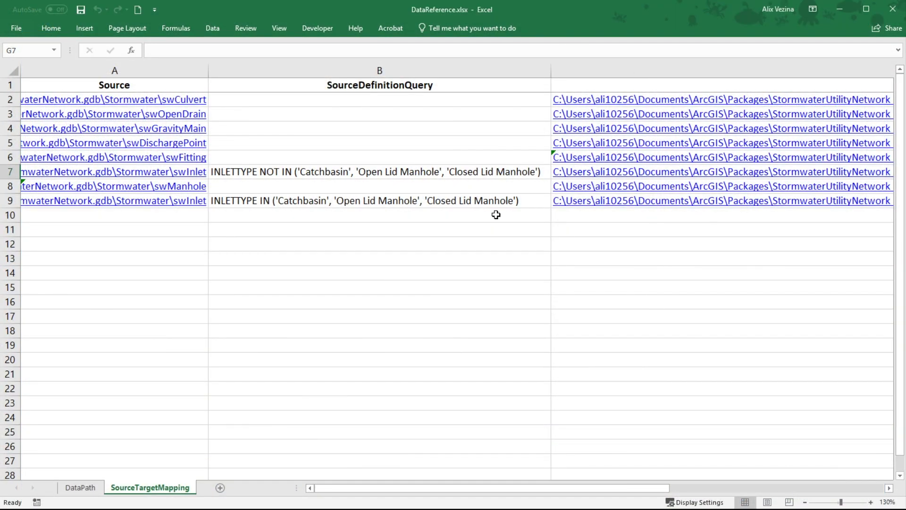
Set the Enabled flags for the swInlet-StormwaterDevice, swInlet-StructureJunction and swCulvert-StormwaterLine mappings.
left_click_drag(466, 488, 680, 484)
left_click(471, 171)
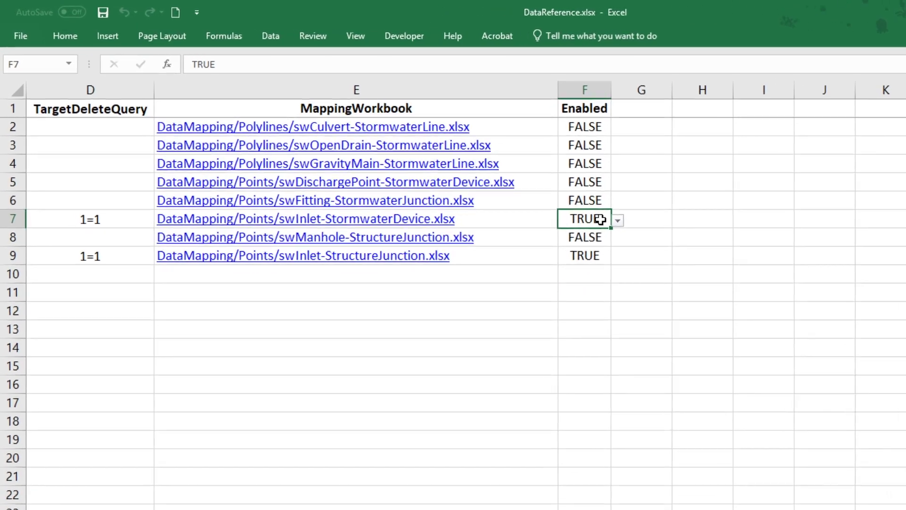
left_click(618, 221)
left_click(609, 247)
left_click(598, 261)
left_click(618, 258)
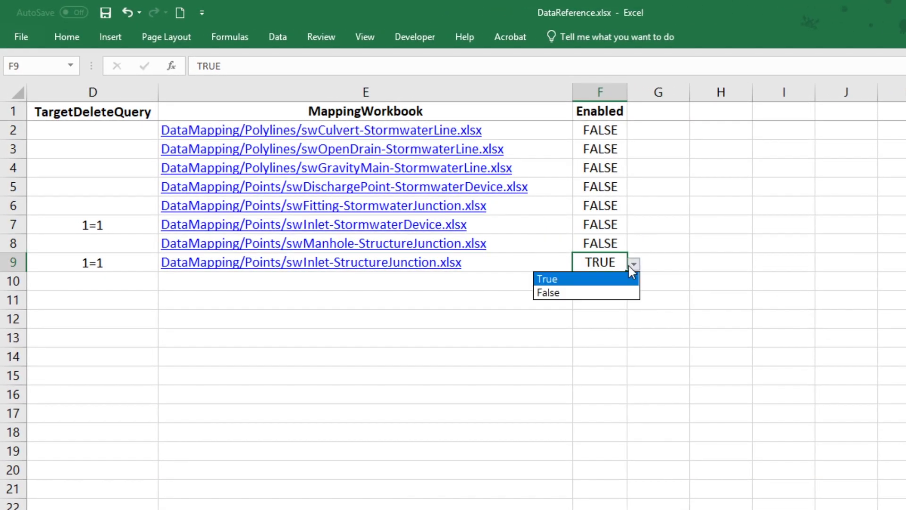
left_click(604, 293)
left_click(614, 128)
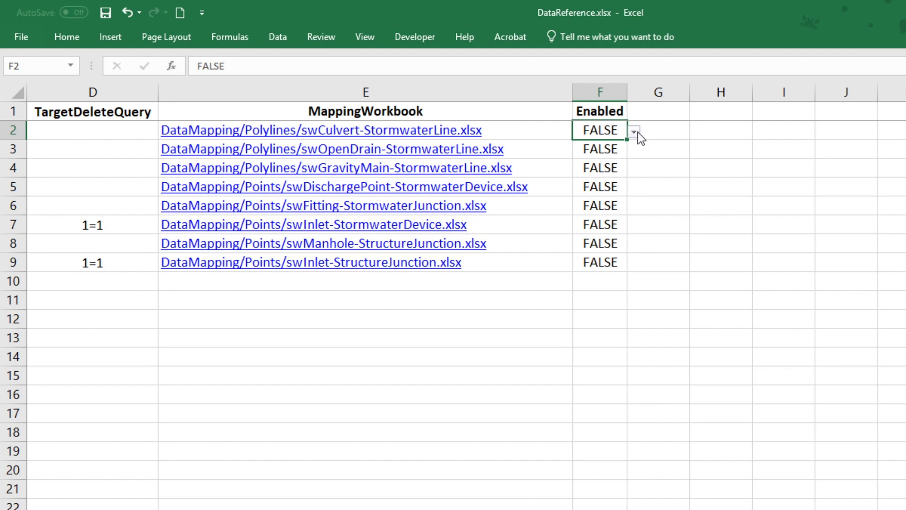
left_click(634, 131)
left_click(606, 146)
Copy the 1=1 target delete query from D7 into D2 and review Enabled column F1:F9.
left_click(101, 226)
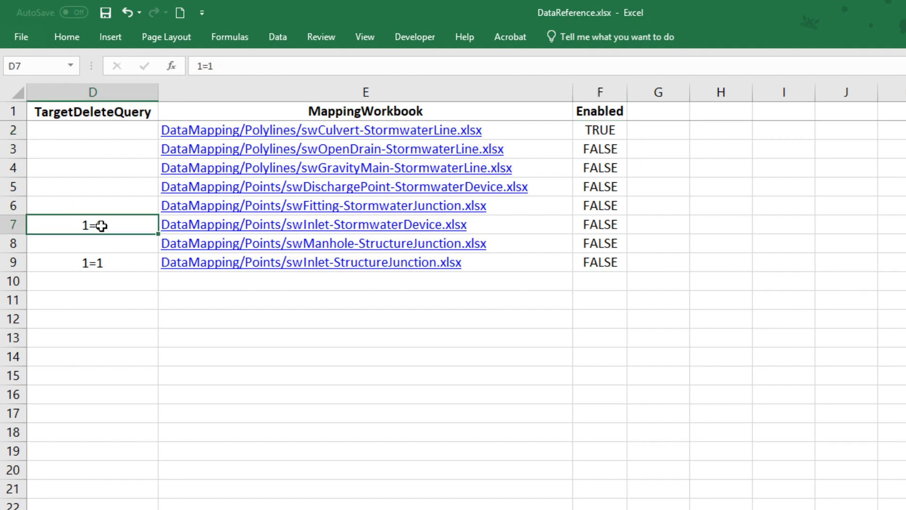
key("ctrl+c")
left_click(102, 134)
key("ctrl+v")
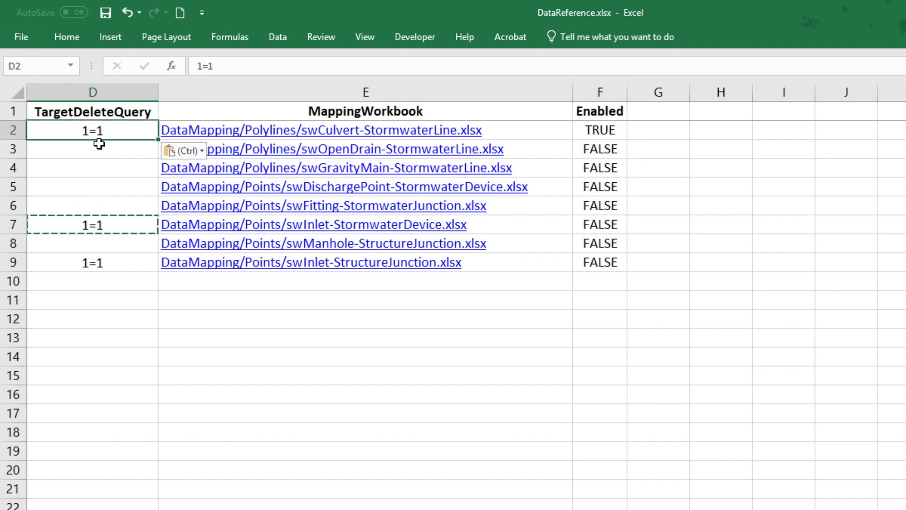
key("Down")
left_click(315, 132)
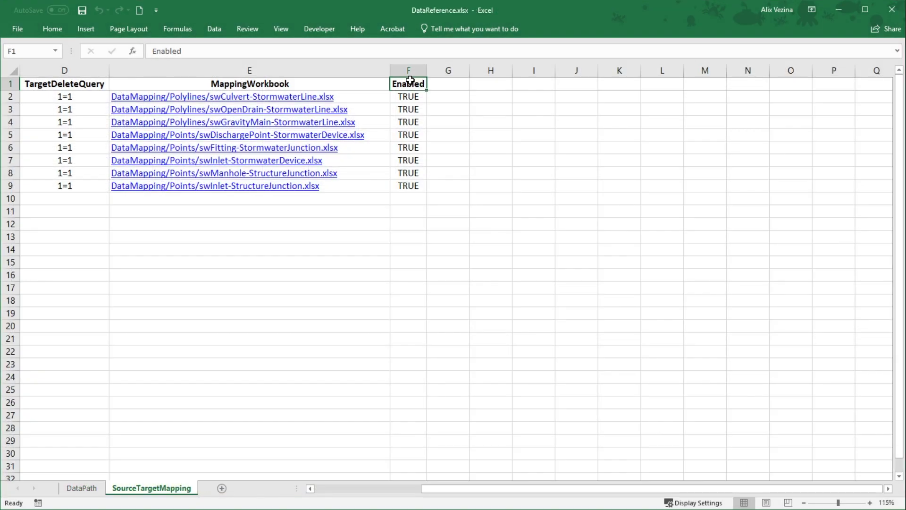
left_click_drag(411, 81, 407, 182)
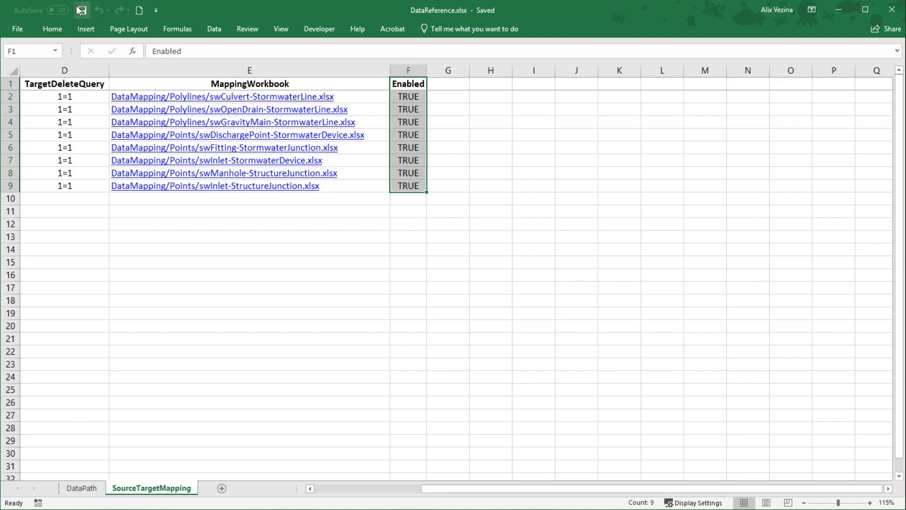
left_click(839, 10)
Rerun Execute Data Load and pan the map to Spring Ave to inspect loaded features.
left_click(826, 121)
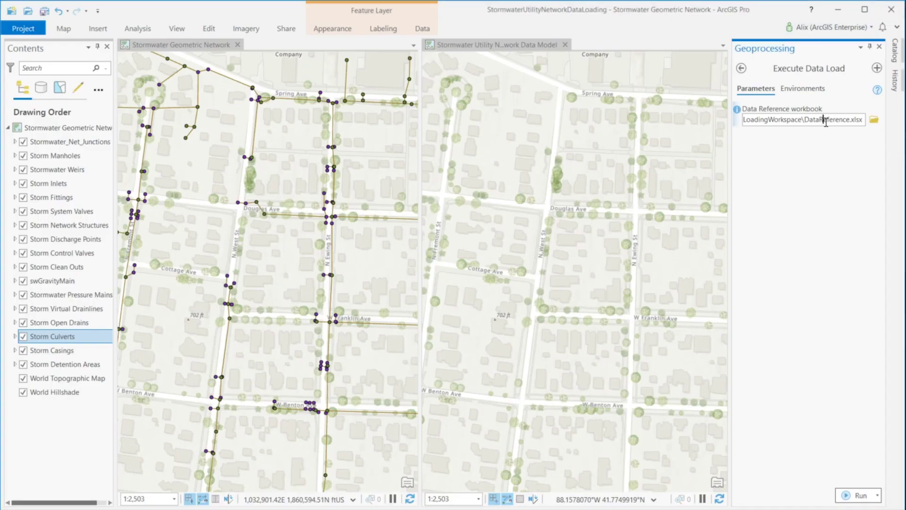
left_click(850, 496)
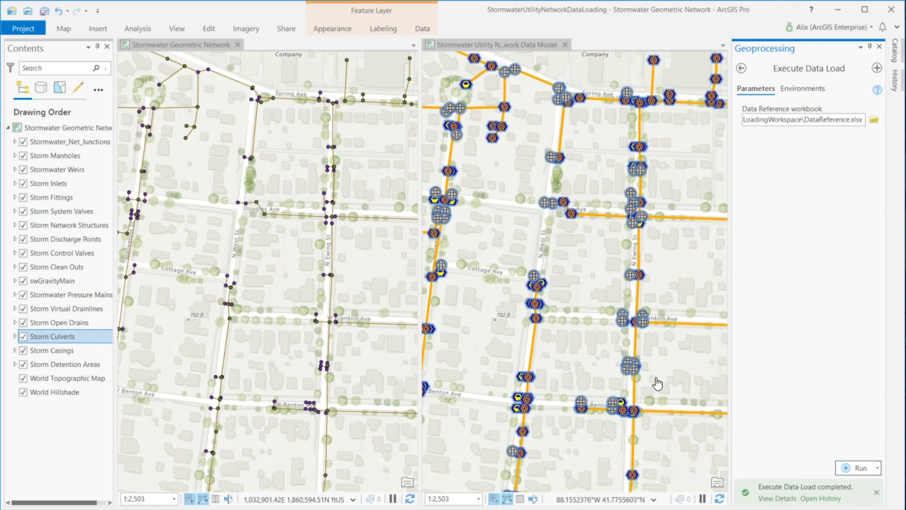
scroll(547, 315, "up", 3)
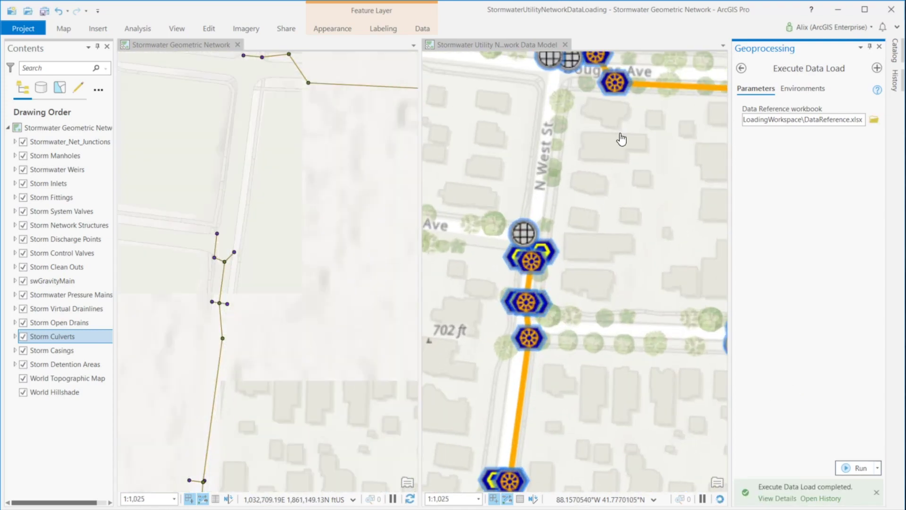
left_click_drag(639, 119, 530, 384)
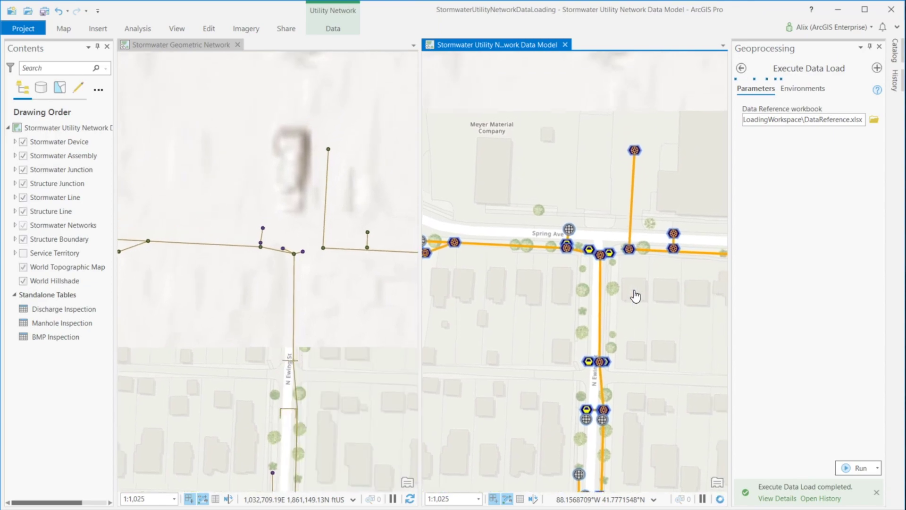